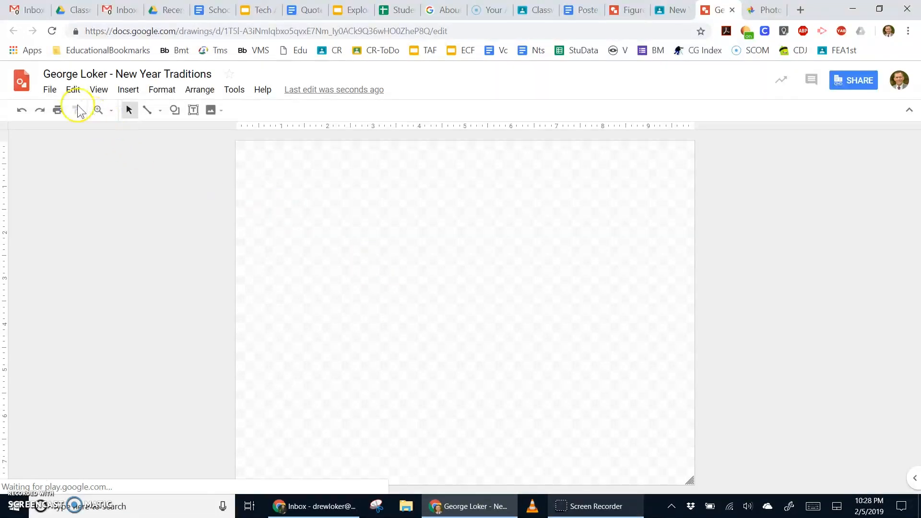
- Set the page to a custom size of 11 × 8.5 inches
left_click(50, 90)
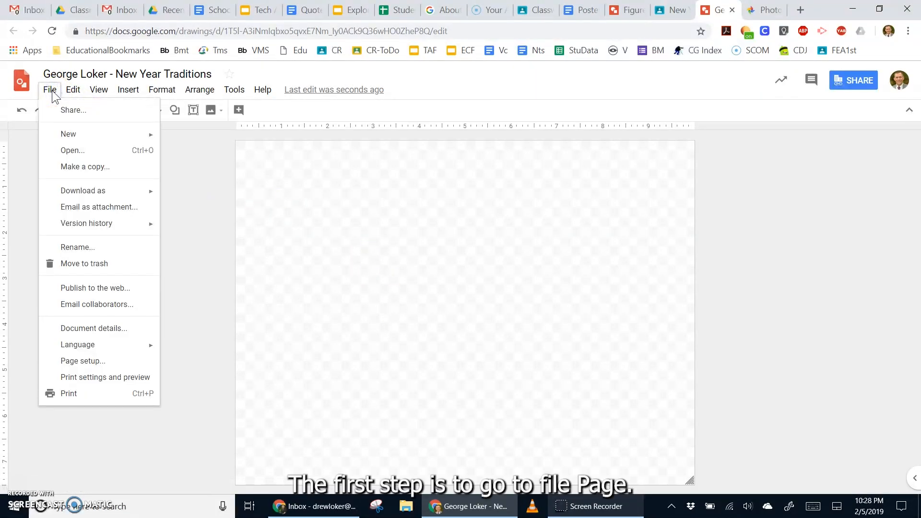
left_click(91, 377)
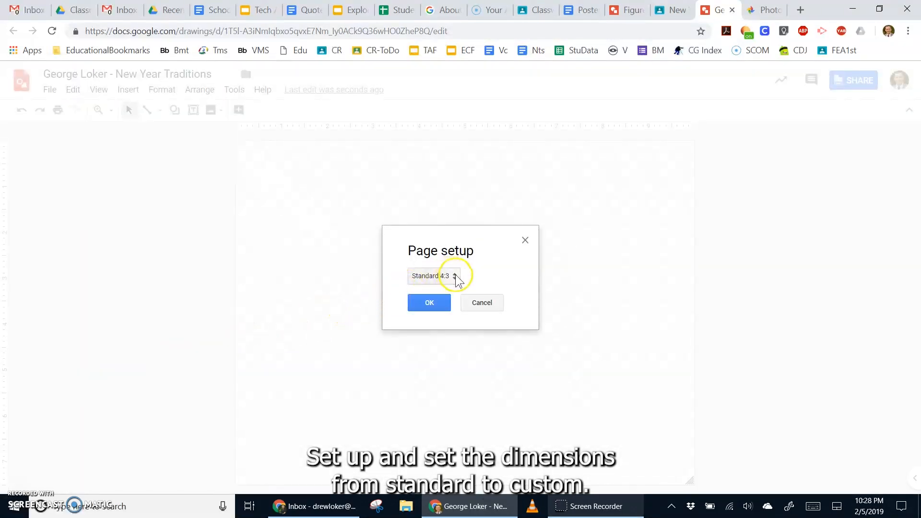
left_click(455, 277)
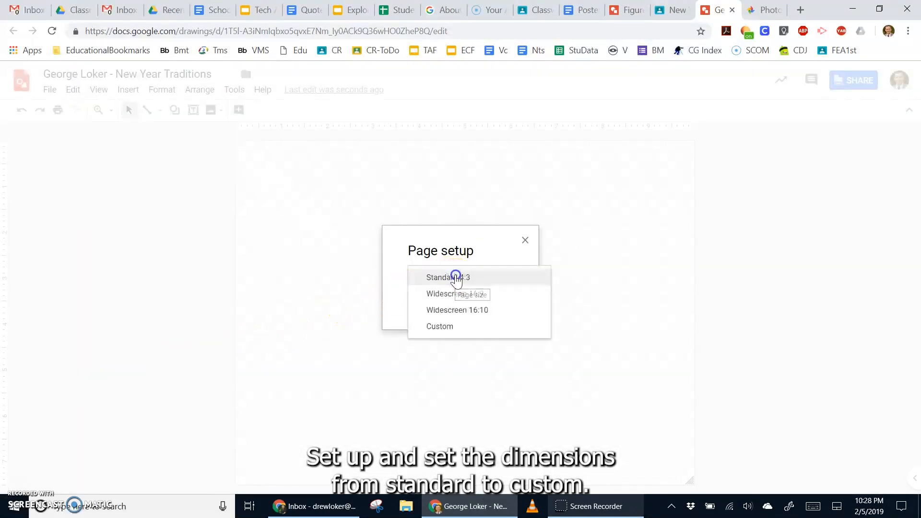
left_click(445, 326)
double_click(422, 299)
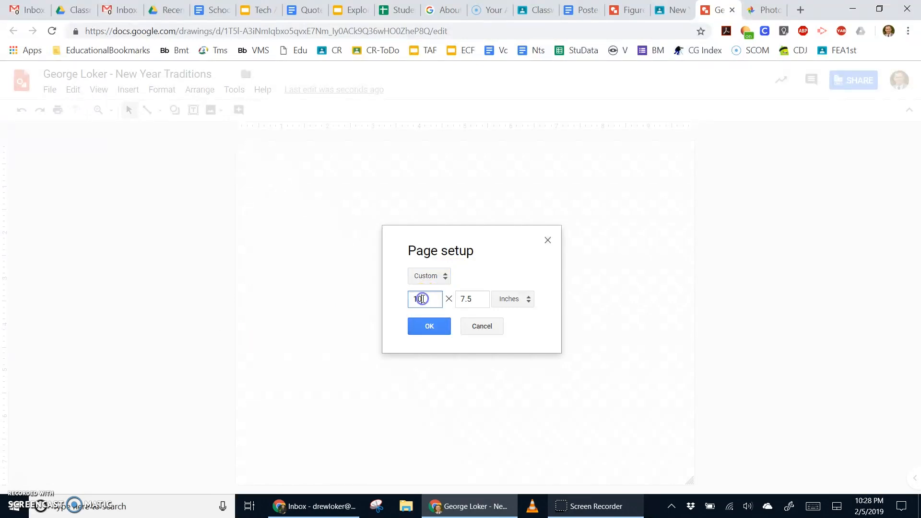
type("11")
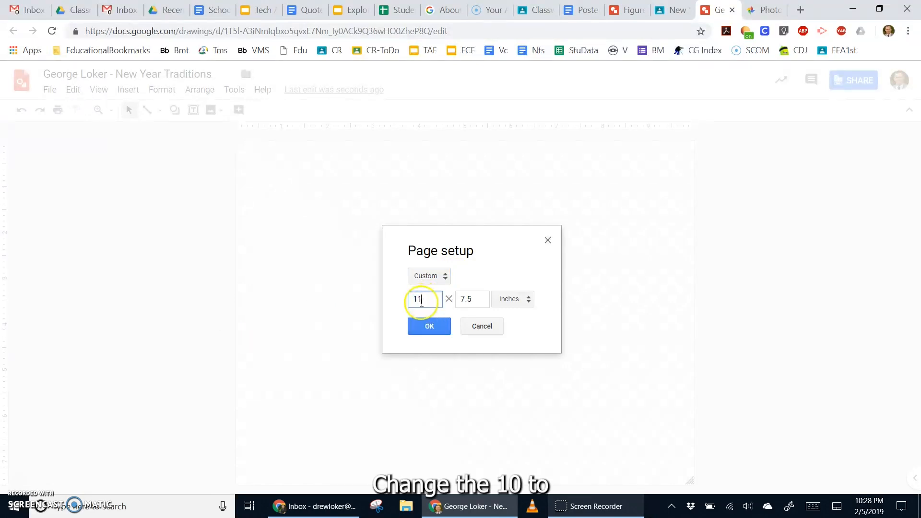
double_click(478, 298)
type("8")
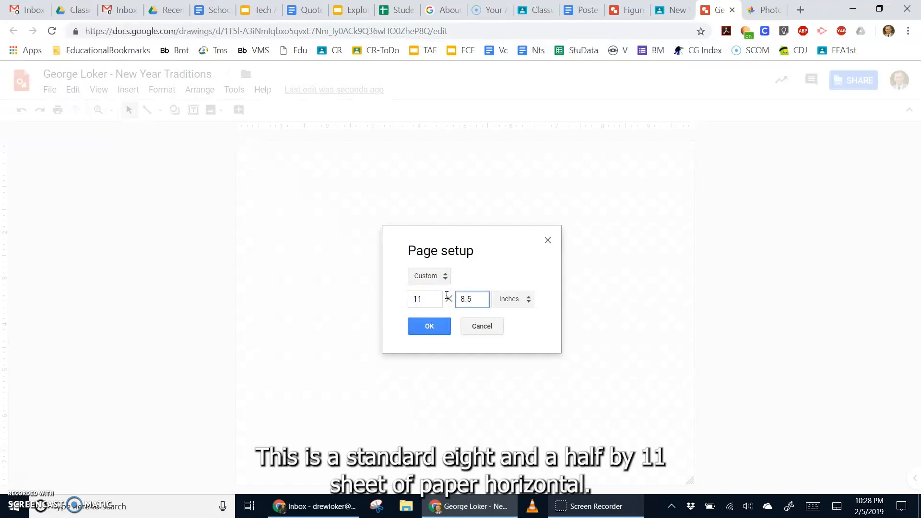
left_click(430, 326)
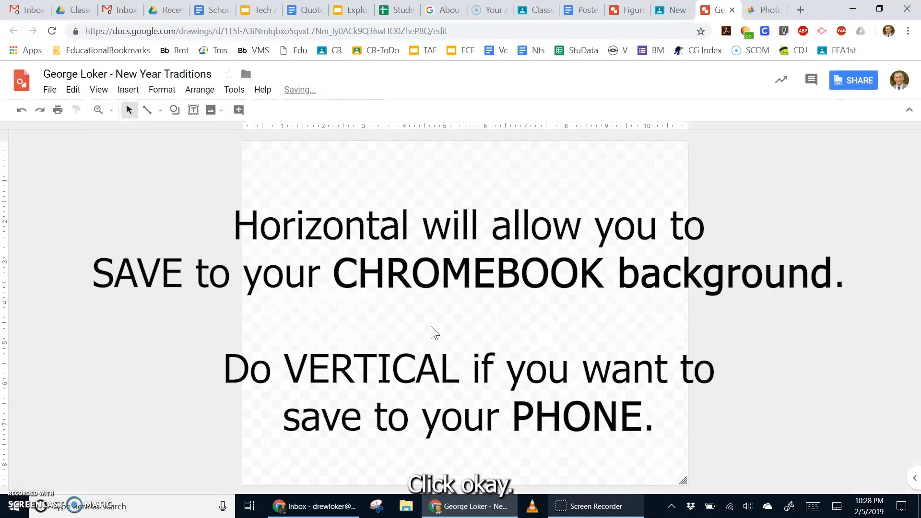
- Add a vertical guide and a horizontal guide to the blank drawing
left_click(100, 91)
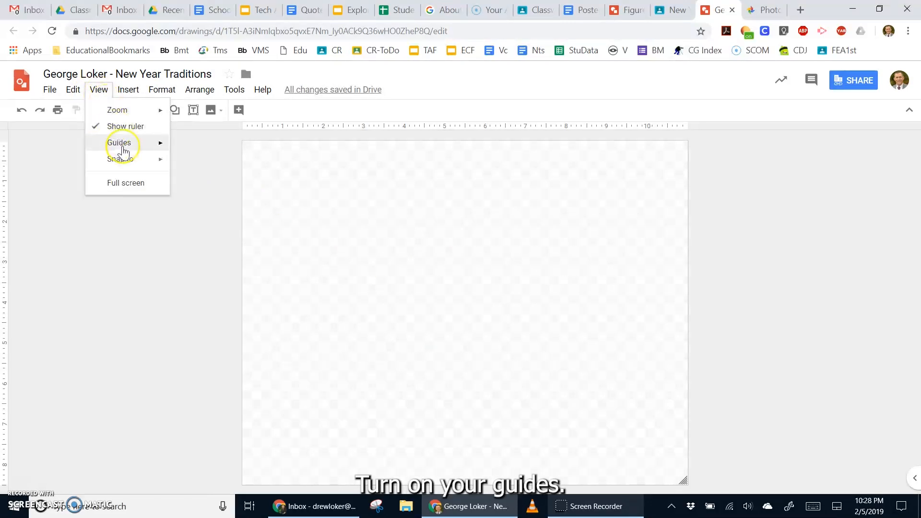
mouse_move(123, 152)
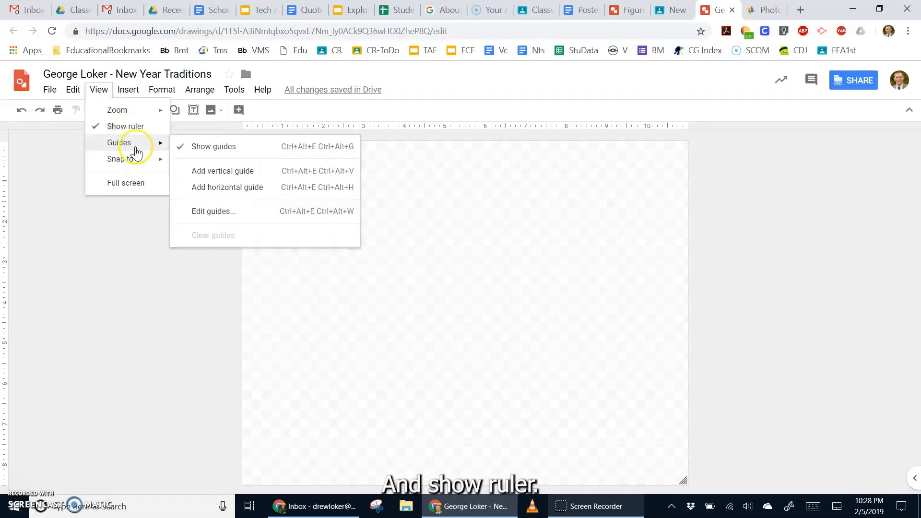
left_click(237, 172)
left_click(101, 90)
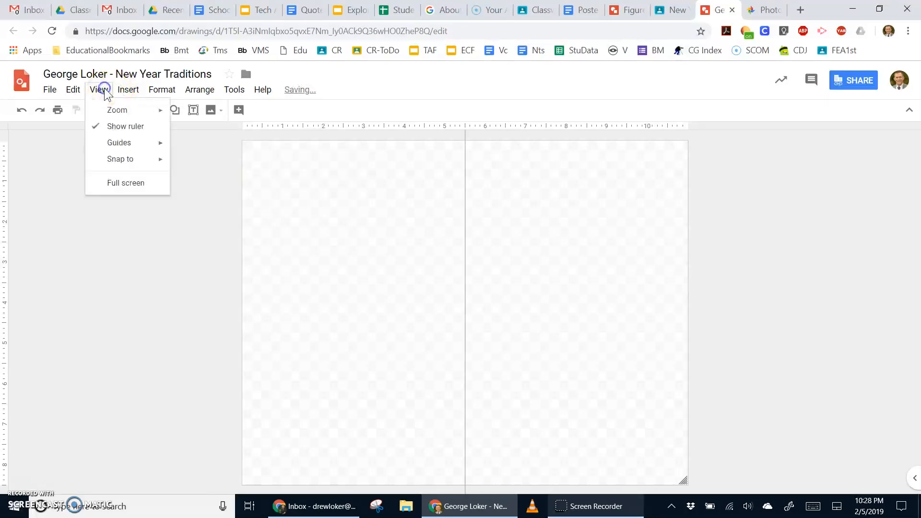
mouse_move(119, 146)
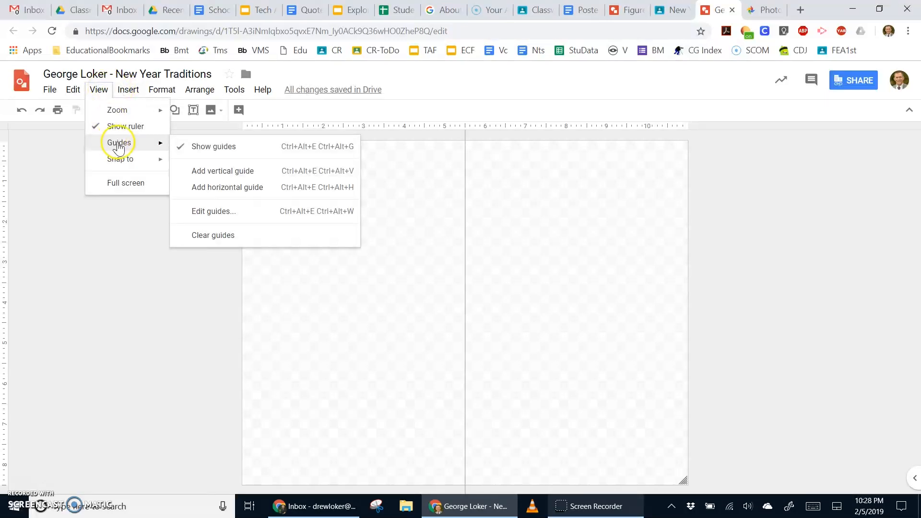
left_click(229, 188)
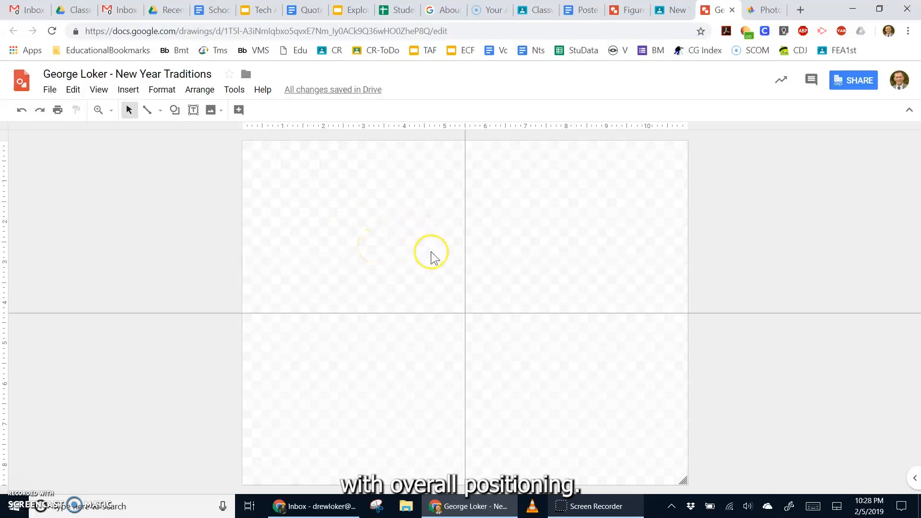
- Turn off the display of guides on the drawing
left_click(99, 90)
mouse_move(120, 142)
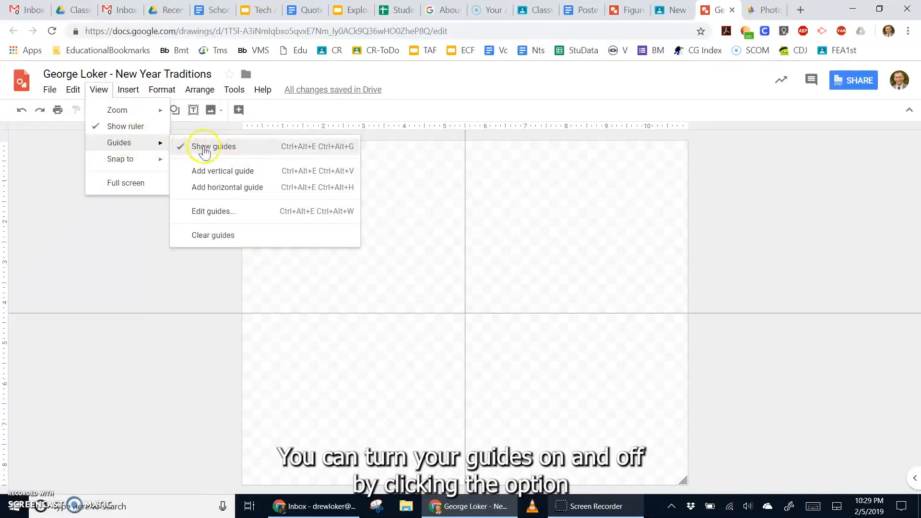
left_click(205, 146)
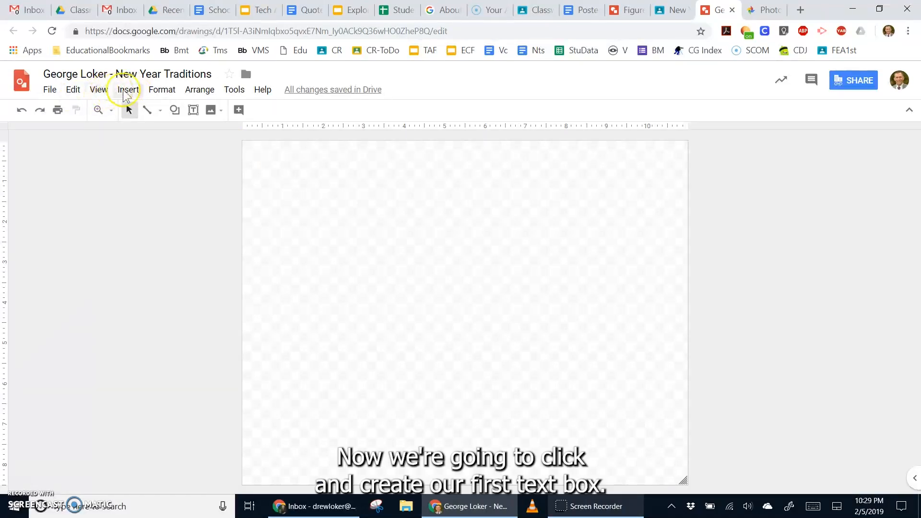
- Insert a text box about 7 inches wide in the lower third of the page containing "Figure It Out"
left_click(131, 90)
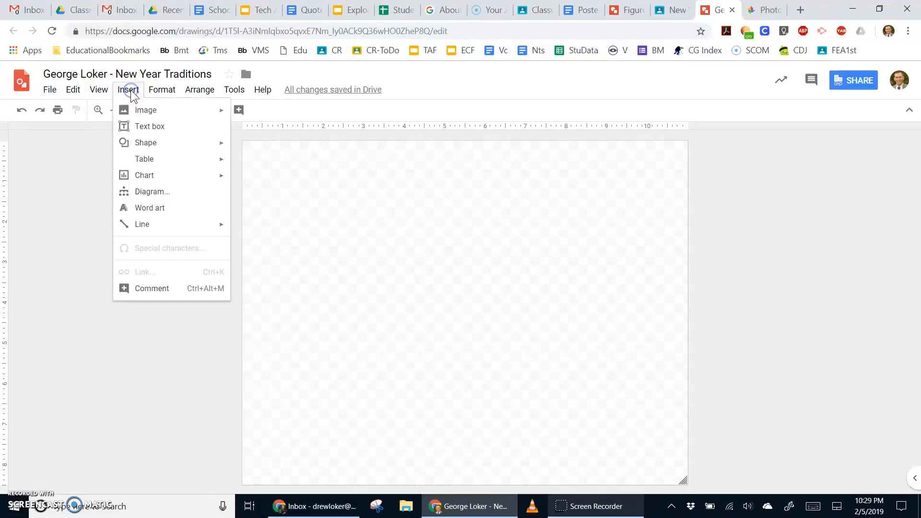
left_click(148, 129)
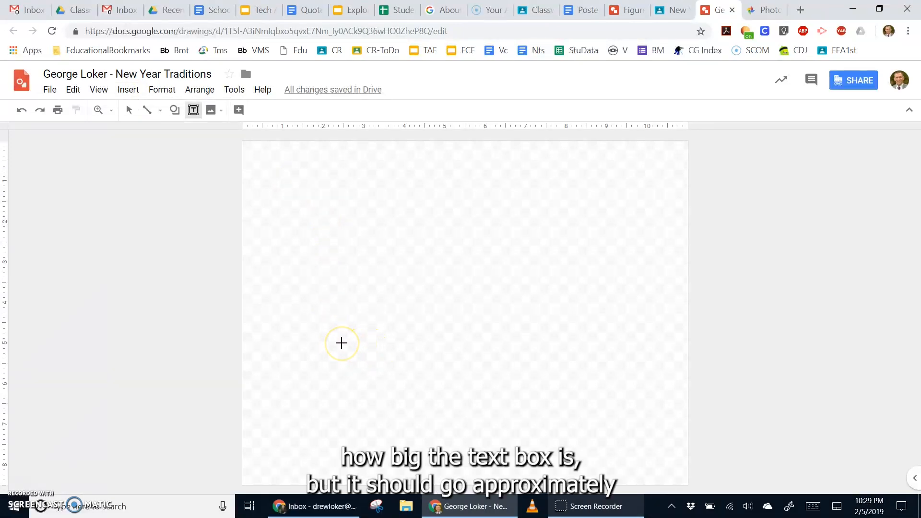
left_click(335, 368)
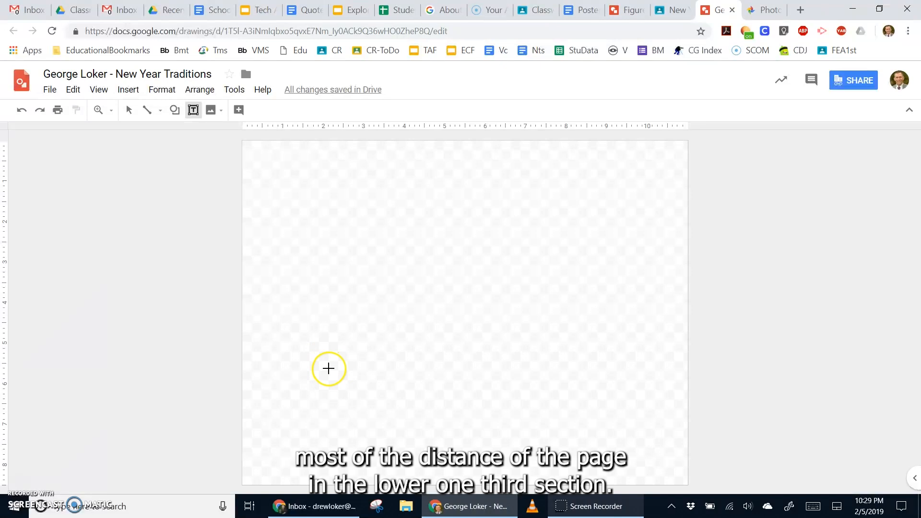
left_click_drag(324, 366, 611, 421)
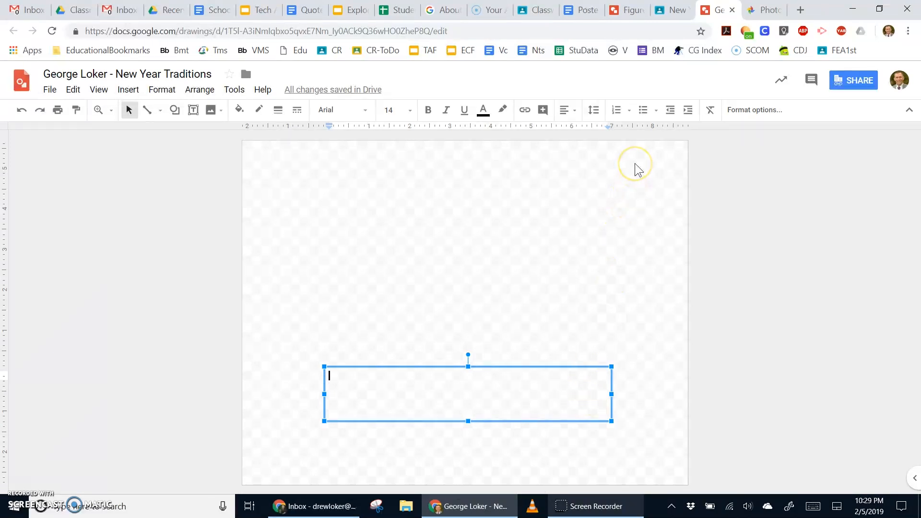
type("Figure")
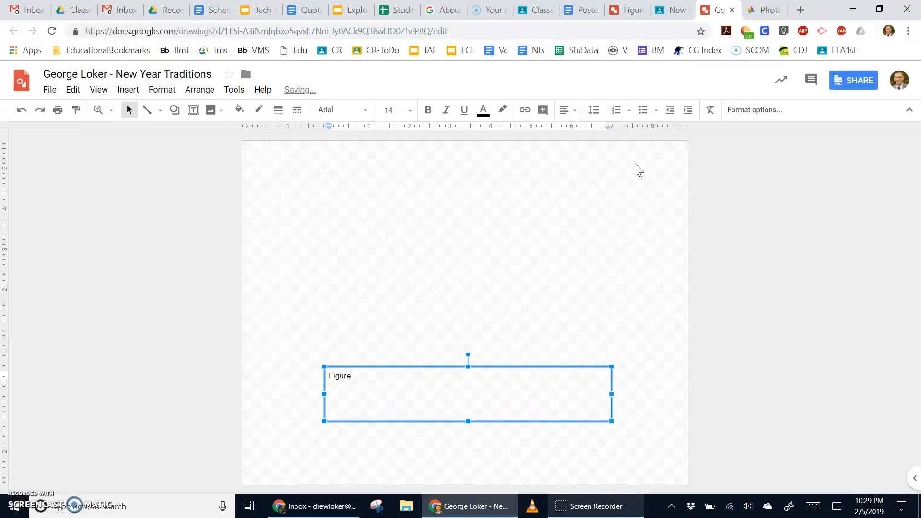
type(" It OUt")
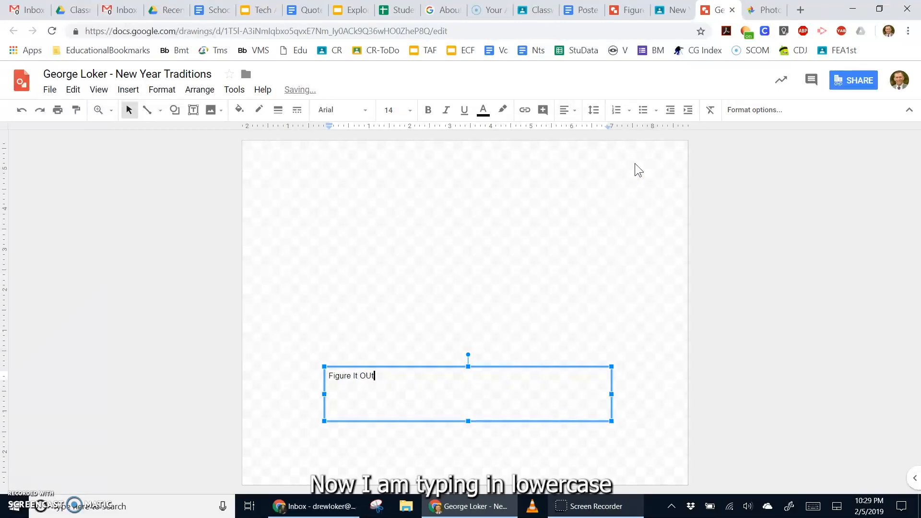
type("ut")
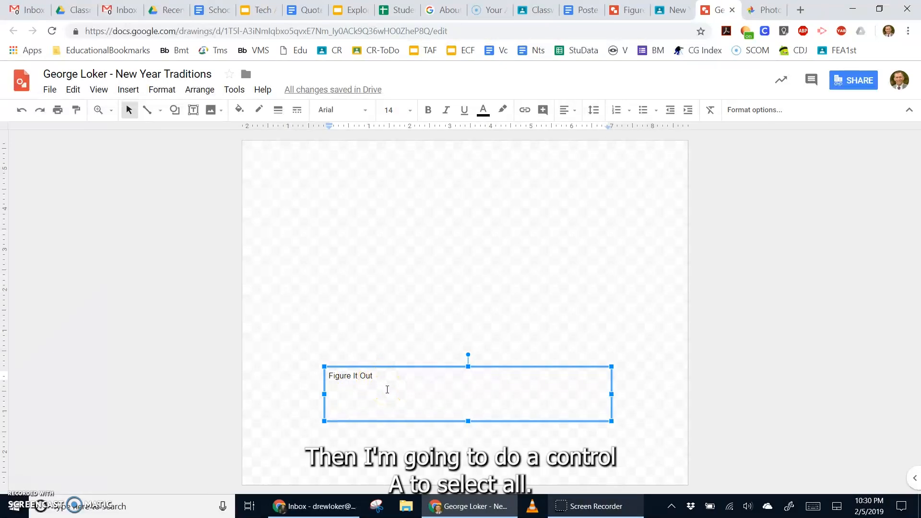
- Center the "Figure It Out" text in its box and enlarge it to font size 55
key("ctrl+a")
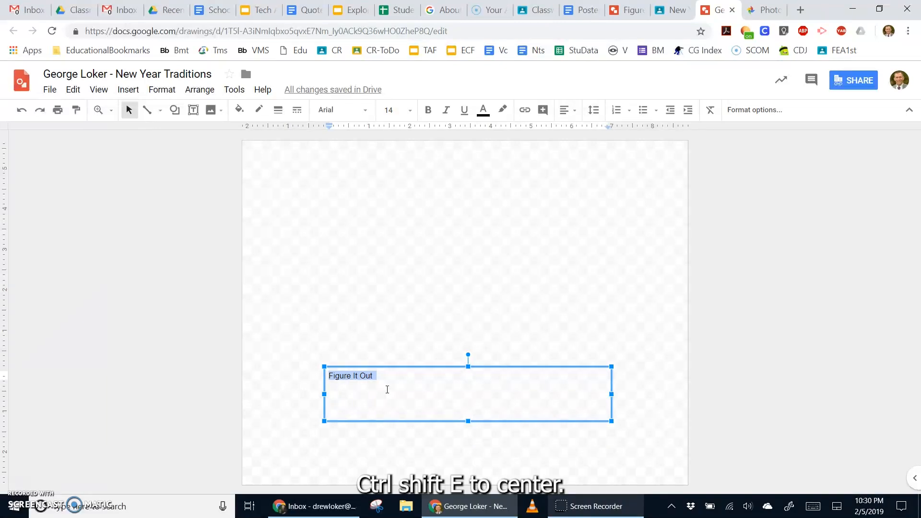
key("ctrl+shift+e")
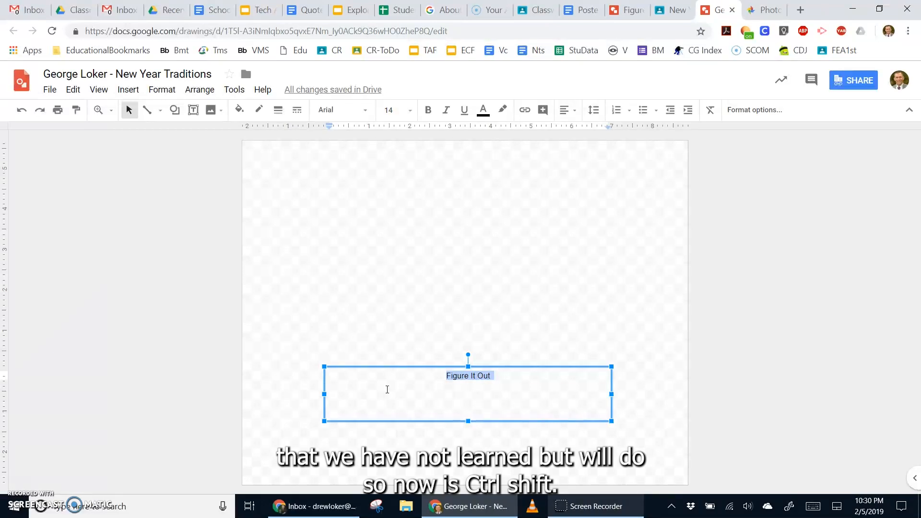
key("ctrl+shift+period")
key("ctrl+shift+period")
key("ctrl+shift+period")
key("ctrl+shift+period")
key("ctrl+shift+period")
key("ctrl+shift+period")
key("ctrl+shift+period")
key("ctrl+shift+period")
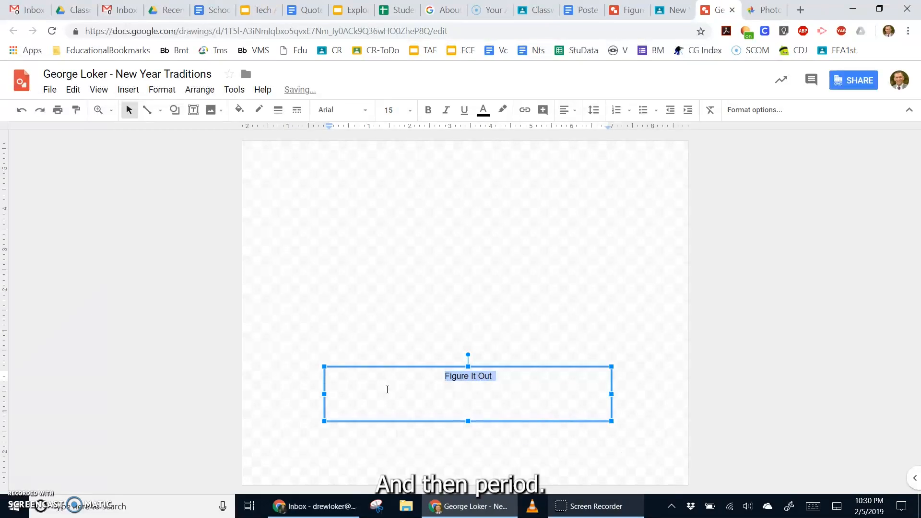
key("ctrl+shift+period")
key("ctrl+shift+period")
key("ctrl+shift+period")
key("ctrl+shift+period")
key("ctrl+shift+period")
key("ctrl+shift+period")
key("ctrl+shift+period")
key("ctrl+shift+period")
key("ctrl+shift+period")
key("ctrl+shift+period")
key("ctrl+shift+period")
key("ctrl+shift+period")
key("ctrl+shift+period")
key("ctrl+shift+period")
key("ctrl+shift+period")
key("ctrl+shift+period")
key("ctrl+shift+period")
key("ctrl+shift+period")
key("ctrl+shift+period")
key("ctrl+shift+period")
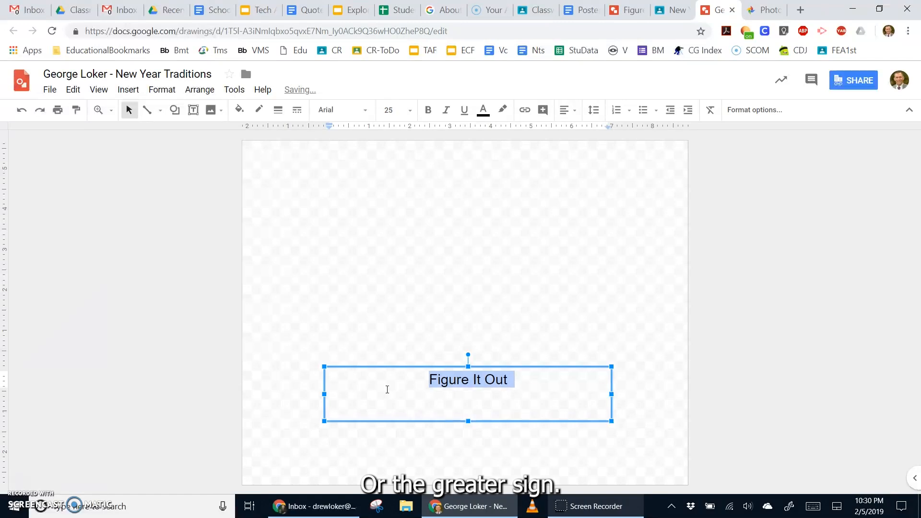
key("ctrl+shift+period")
key("ctrl+shift+period")
key("ctrl+shift+period")
key("ctrl+shift+period")
key("ctrl+shift+period")
key("ctrl+shift+period")
key("ctrl+shift+period")
key("ctrl+shift+period")
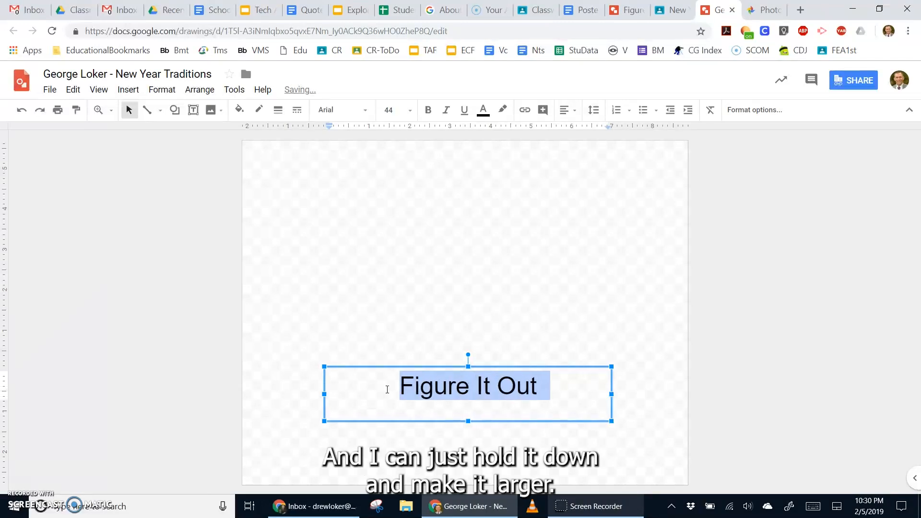
key("ctrl+shift+period")
key("ctrl+shift+period")
key("ctrl+shift+period")
key("ctrl+shift+period")
key("ctrl+shift+period")
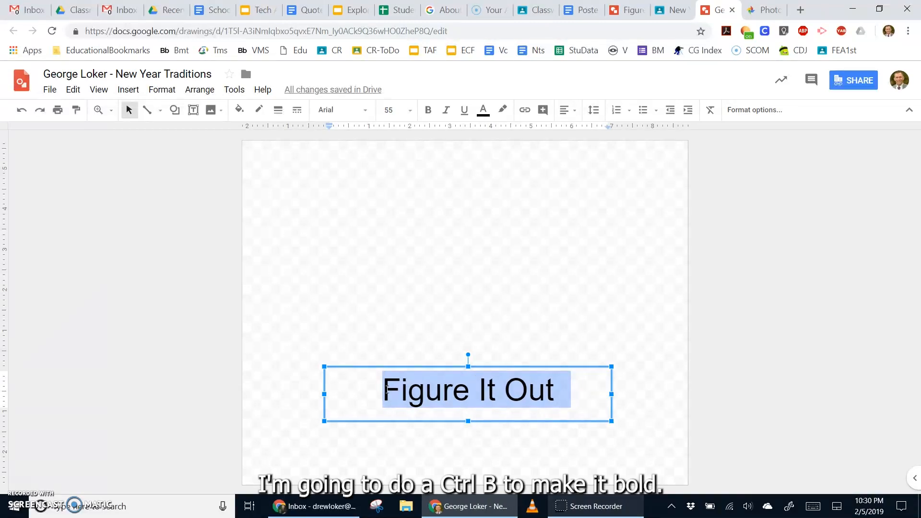
- Make the "Figure It Out" text bold and set its font size to 72
key("ctrl+b")
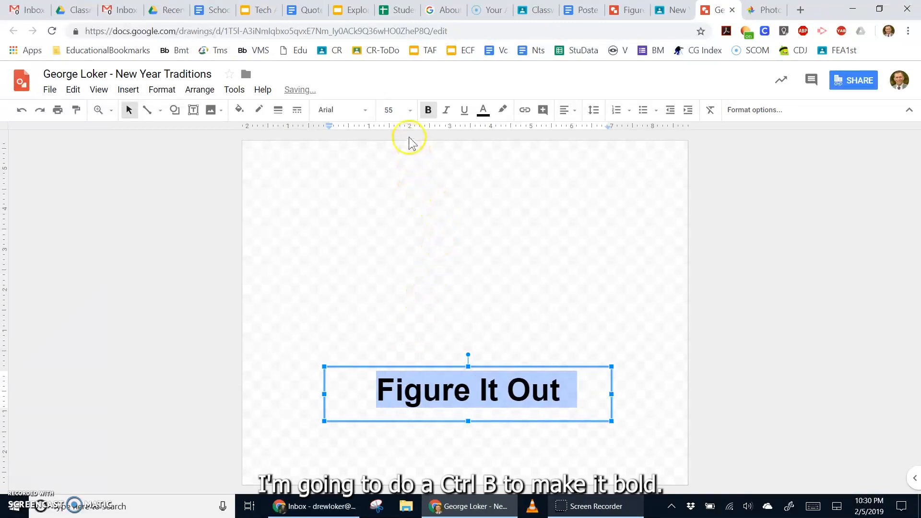
left_click(411, 110)
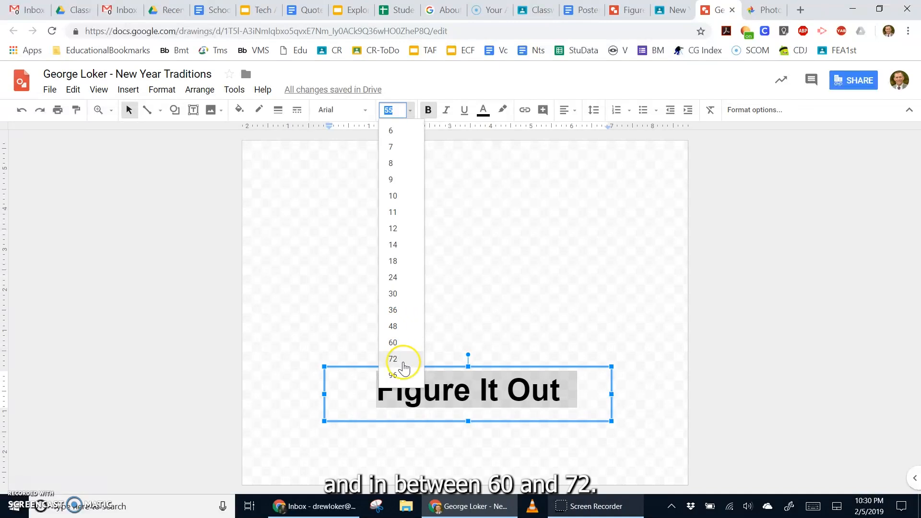
double_click(392, 110)
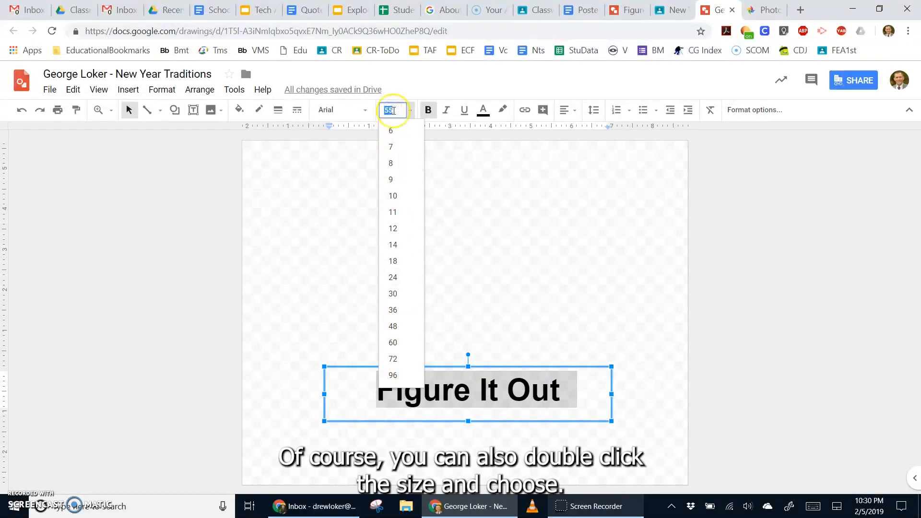
left_click(398, 110)
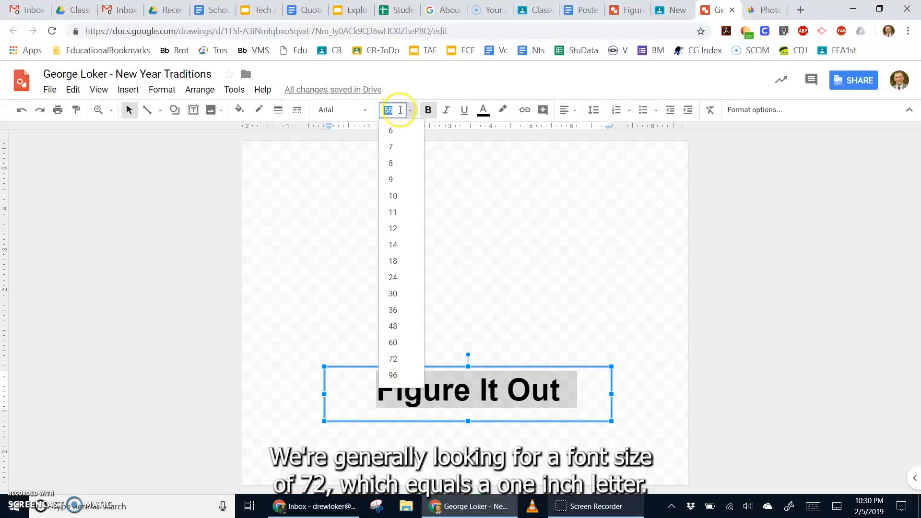
double_click(399, 110)
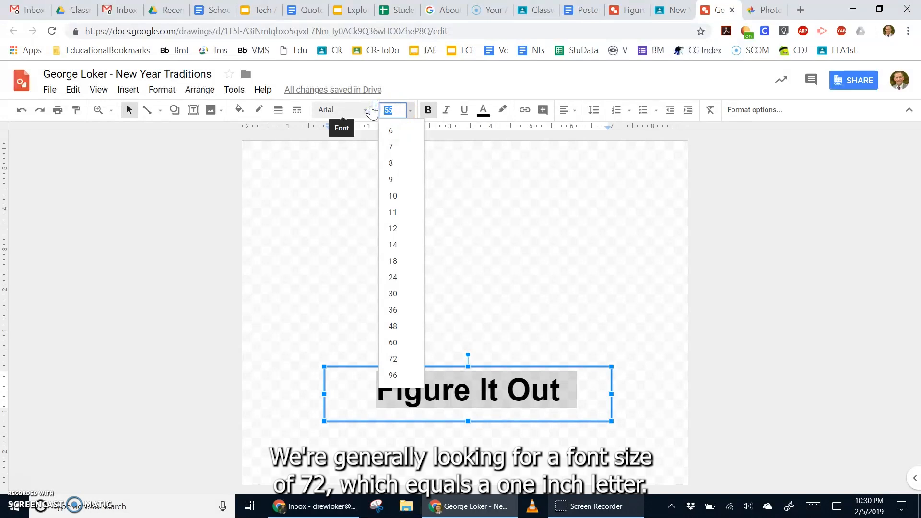
type("72")
key("Return")
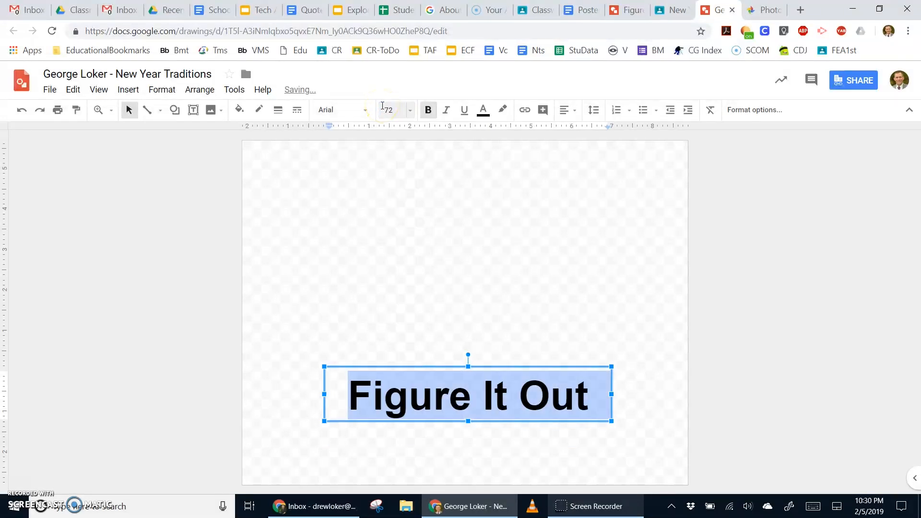
left_click(660, 389)
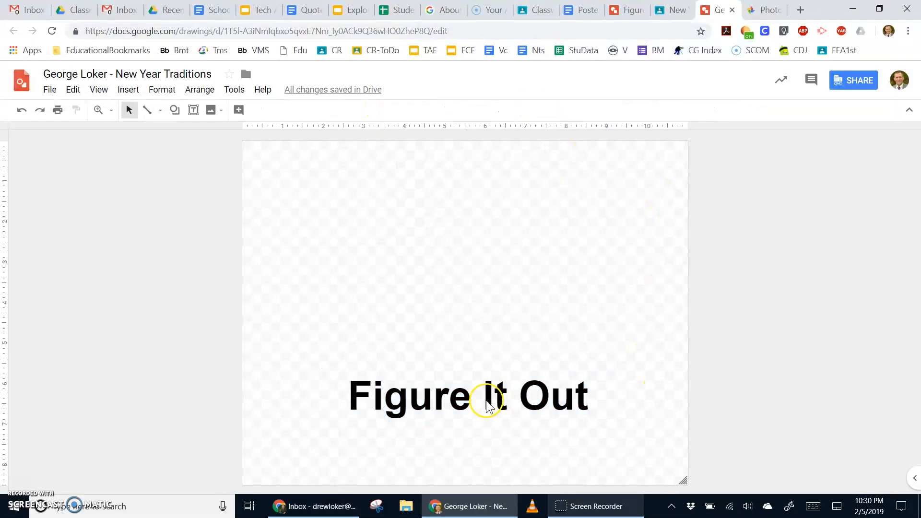
- Insert an empty text box about 8.8 inches wide directly below the "Figure It Out" text
left_click(129, 90)
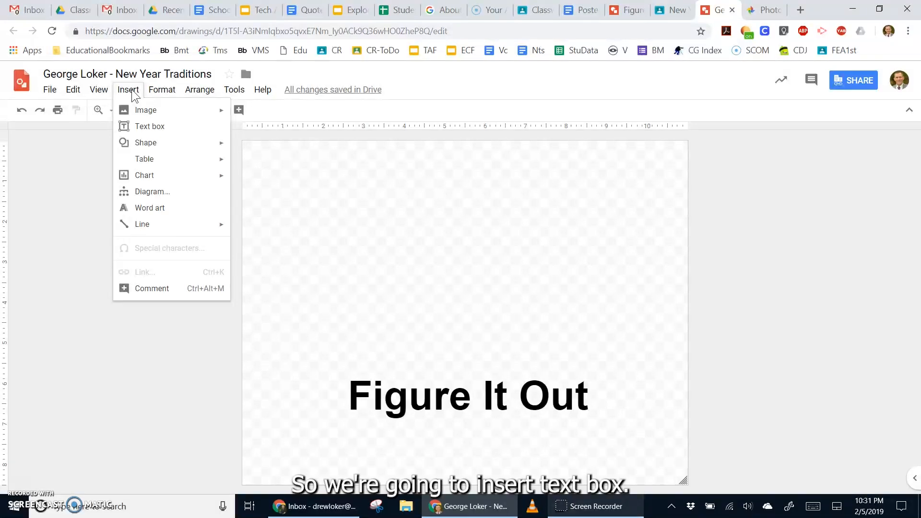
left_click(151, 130)
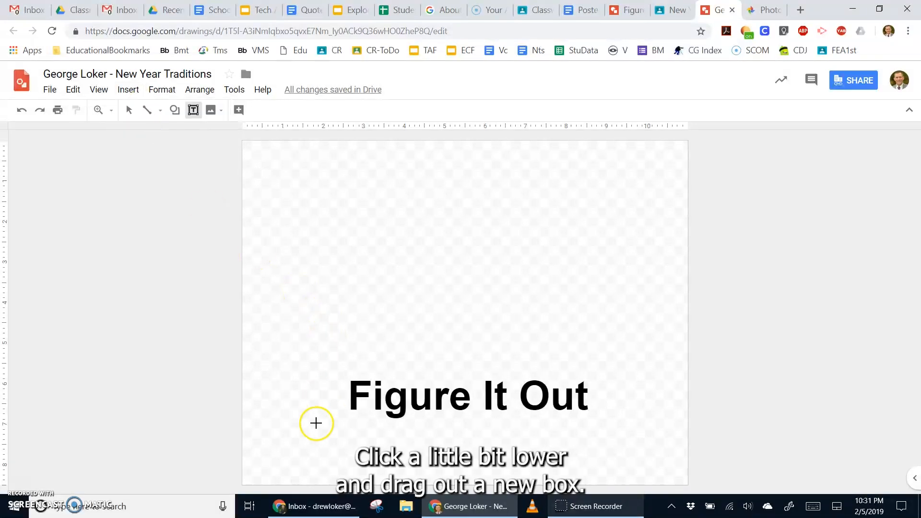
left_click_drag(288, 425, 643, 458)
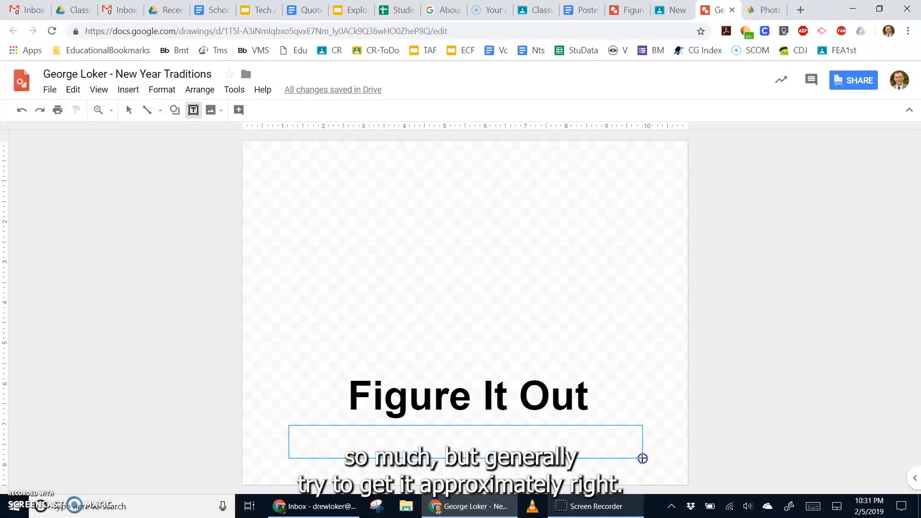
left_click_drag(643, 458, 643, 458)
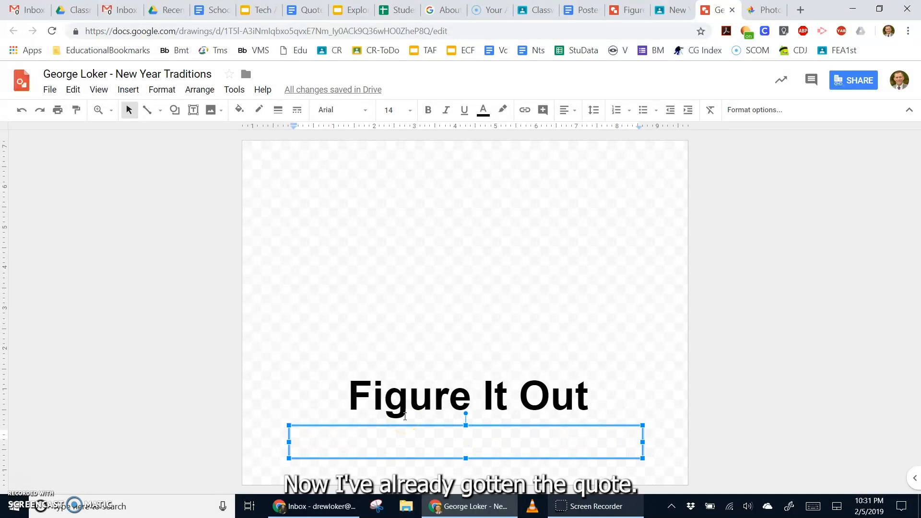
key("ctrl+v")
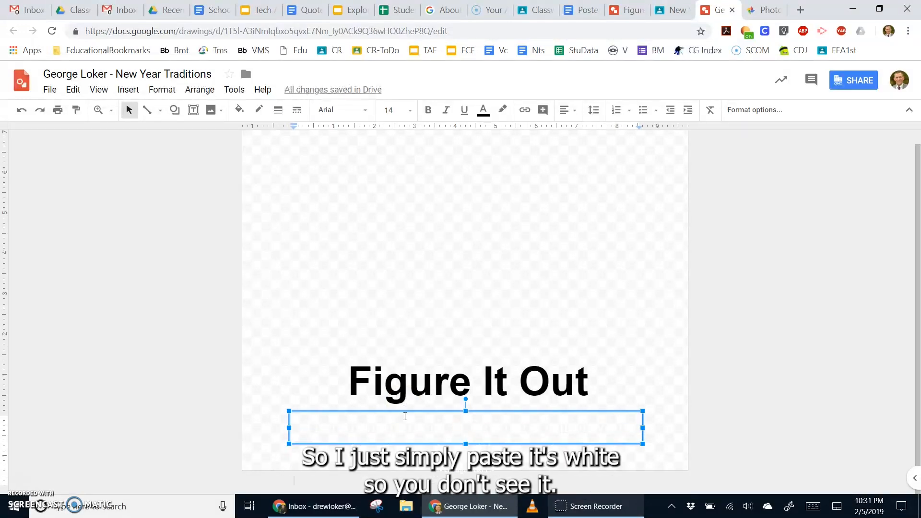
key("ctrl+z")
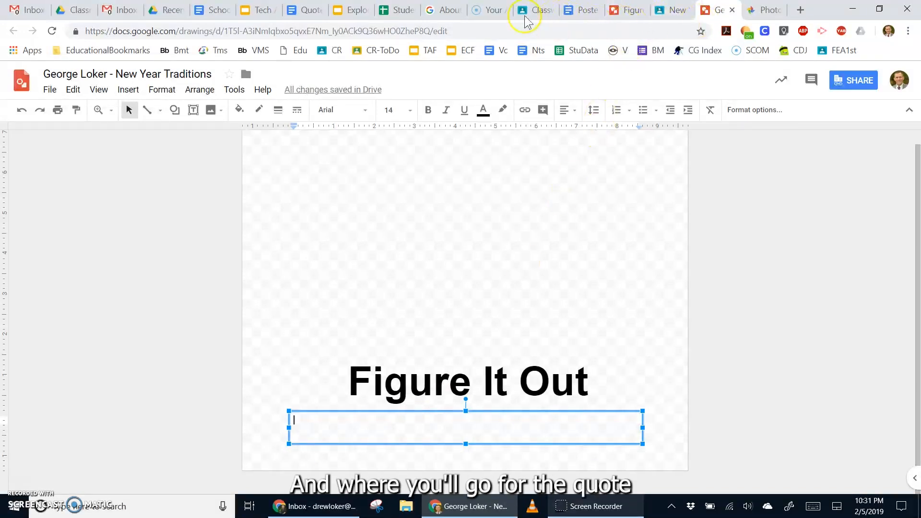
- Switch to the Quotes document in Google Docs and read its instructions for finding quotes by keyword
left_click(287, 16)
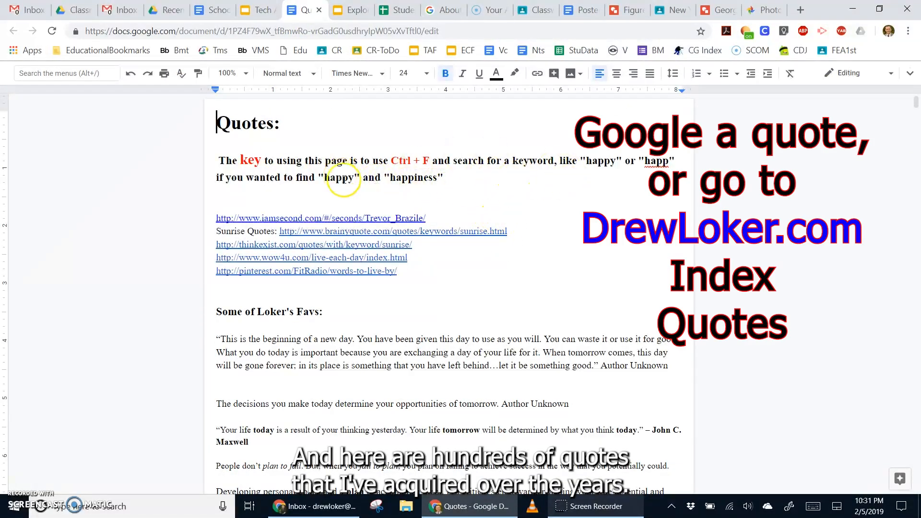
left_click(444, 177)
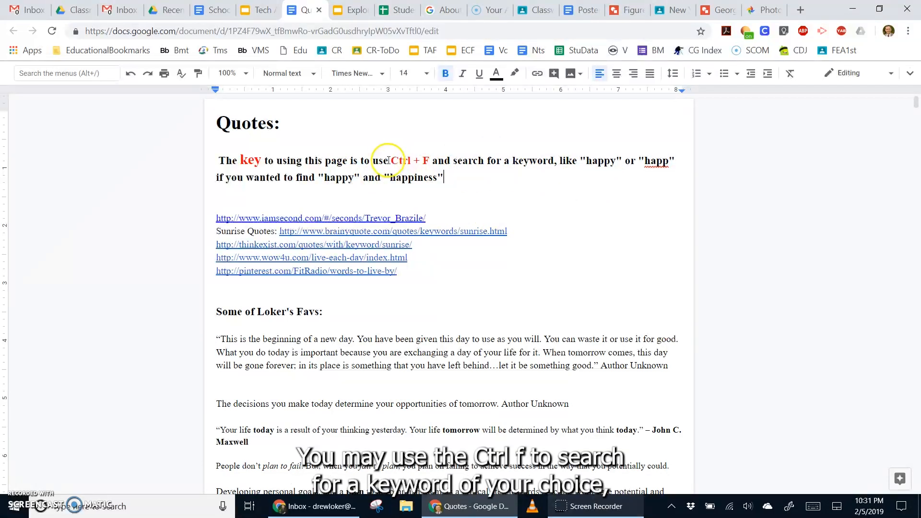
left_click_drag(392, 160, 425, 162)
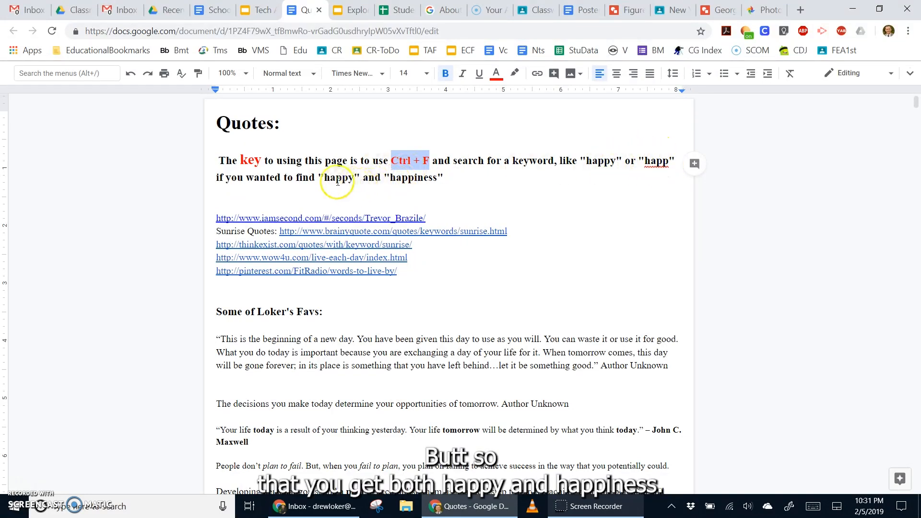
double_click(409, 178)
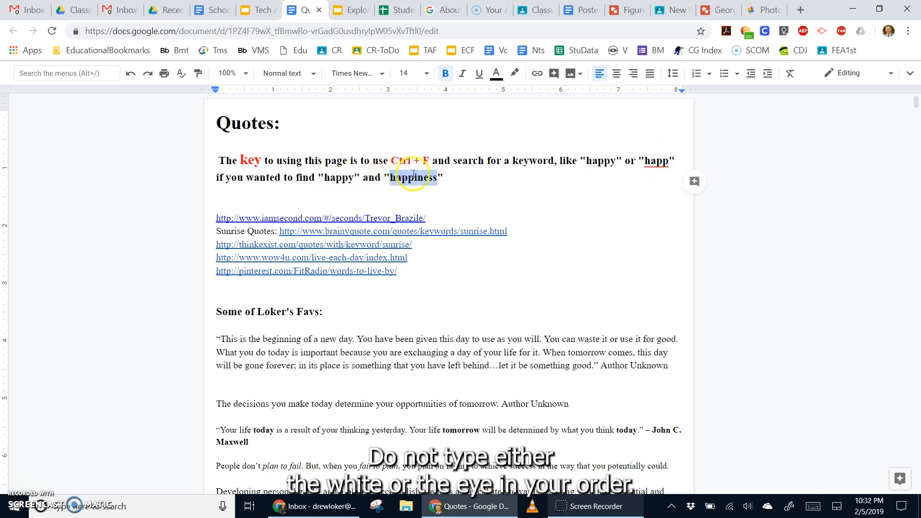
left_click(414, 178)
left_click_drag(414, 178, 383, 178)
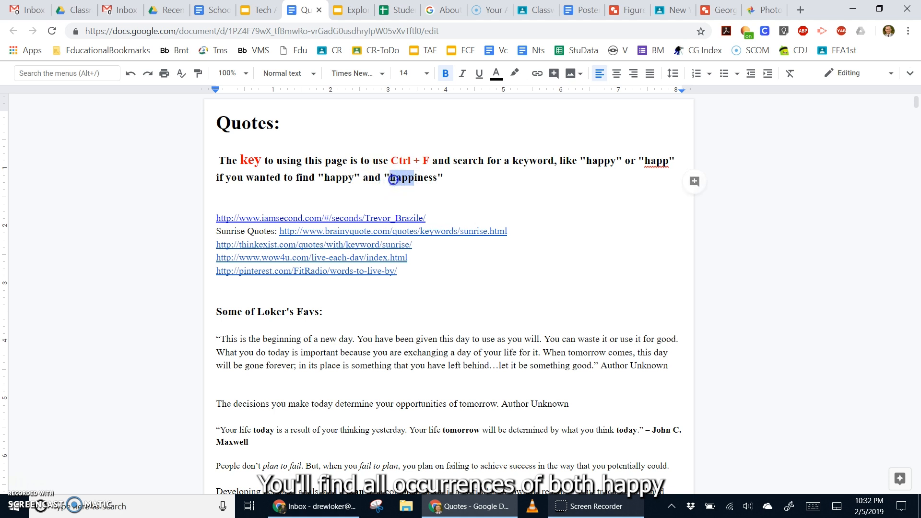
left_click(448, 175)
- Search the Quotes document for the partial keyword "opp", refined to "oppor"
key("ctrl+f")
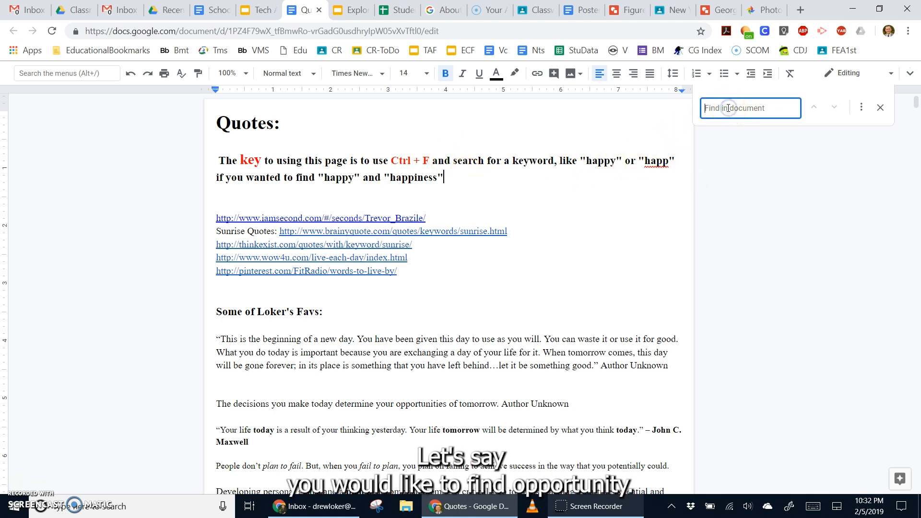
type("opp")
key("Return")
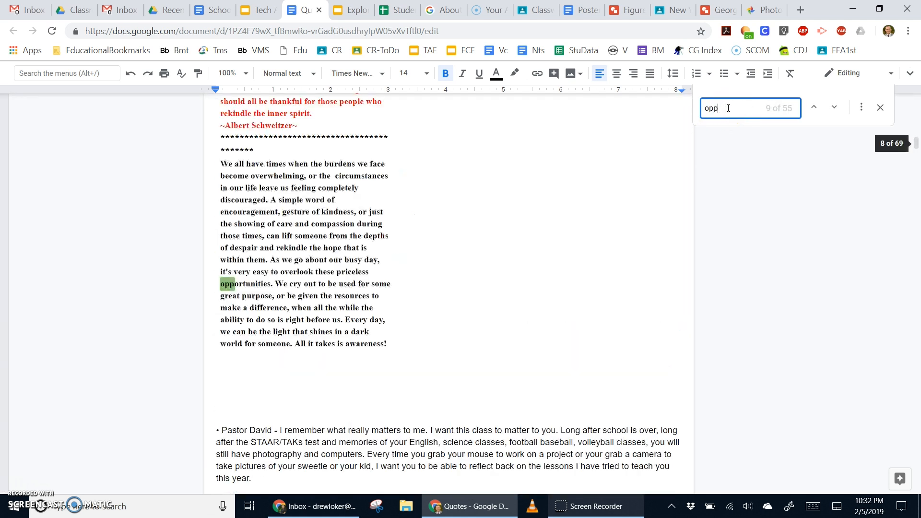
left_click(791, 112)
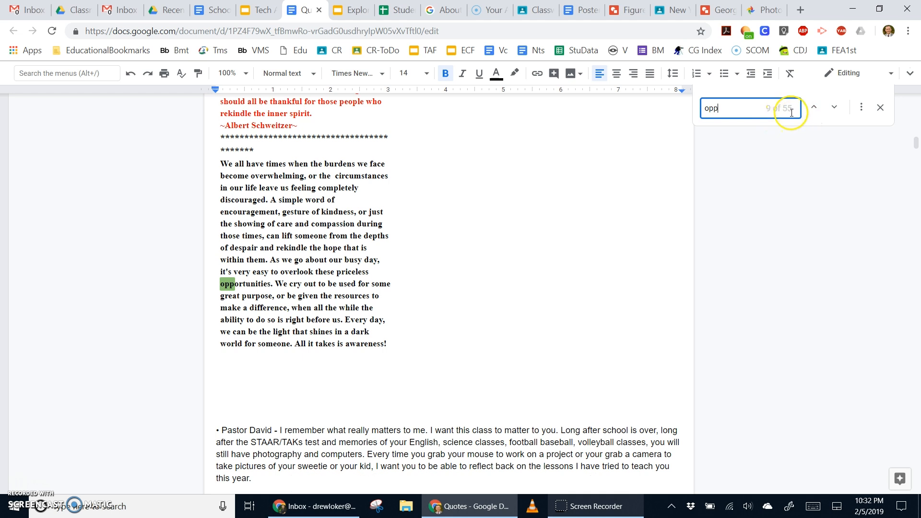
type("or")
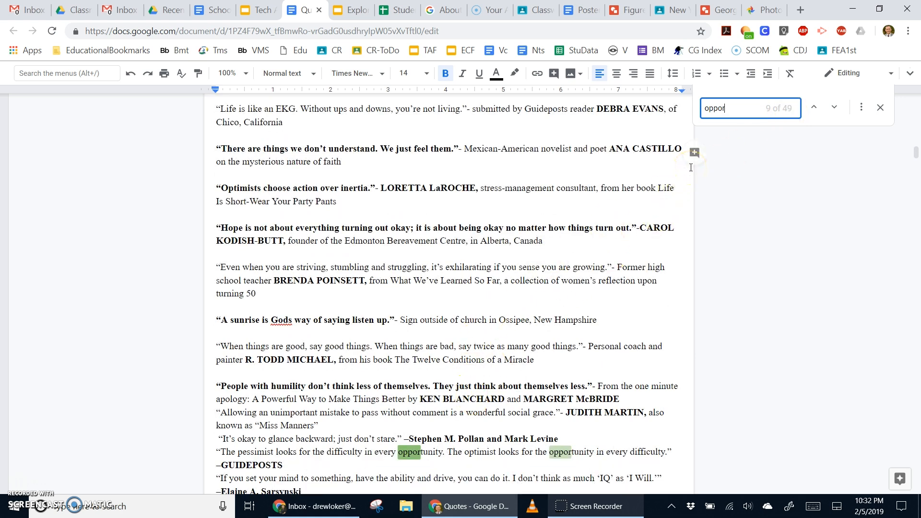
left_click(562, 213)
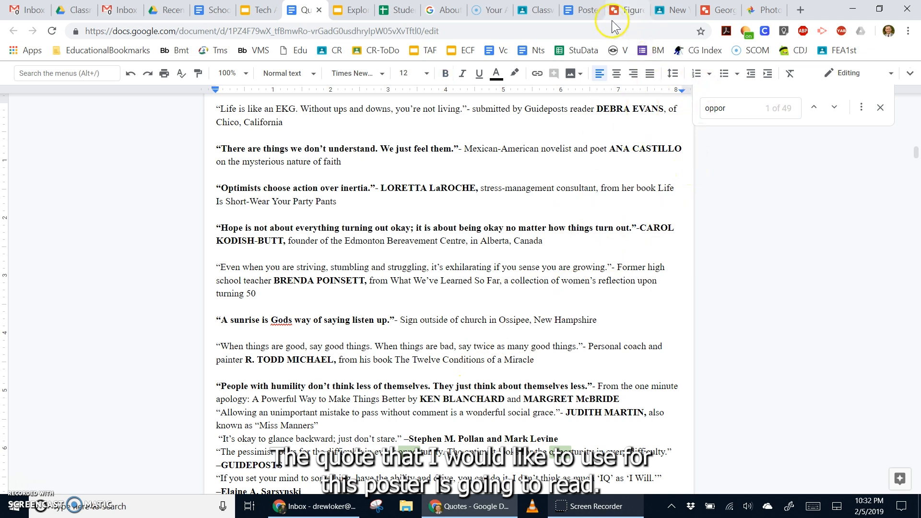
- Copy the two-line quote starting "There is more merit in figuring it out" from the finished "Figure it out" poster into the new drawing's empty text box
left_click(626, 11)
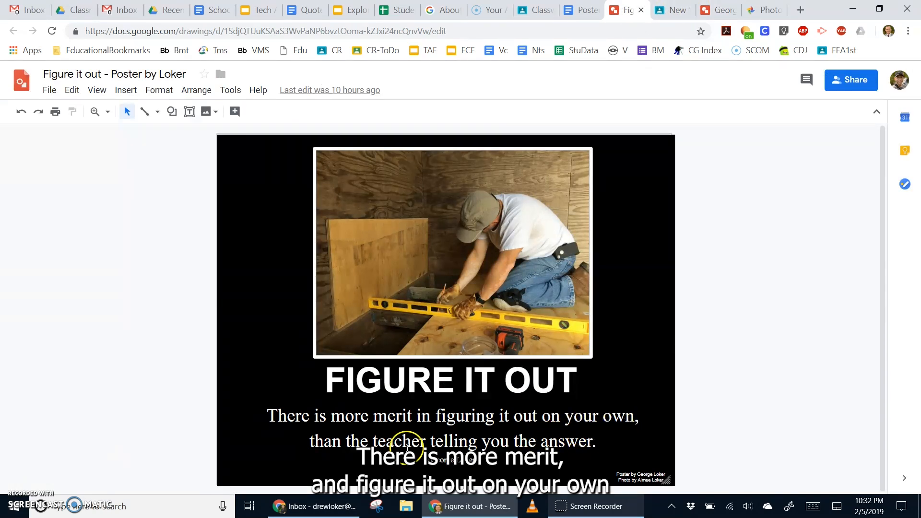
left_click(598, 441)
left_click_drag(598, 441, 258, 411)
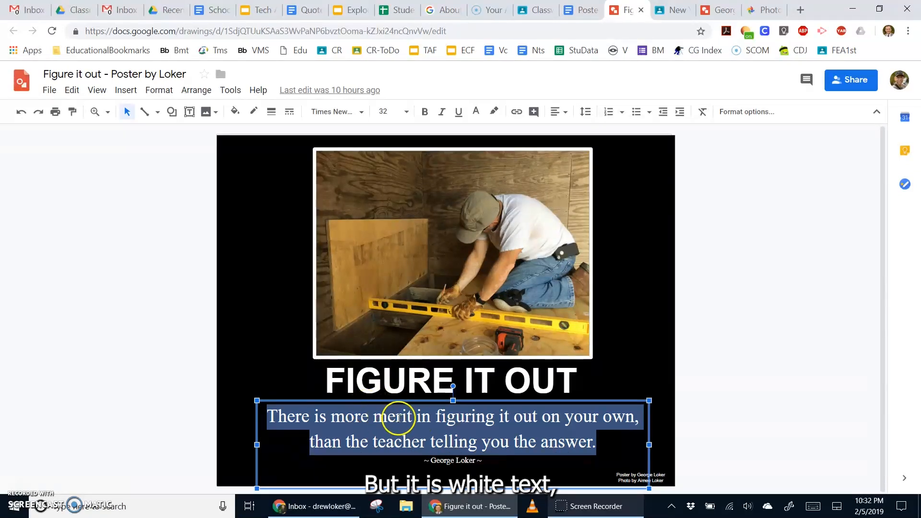
left_click(716, 15)
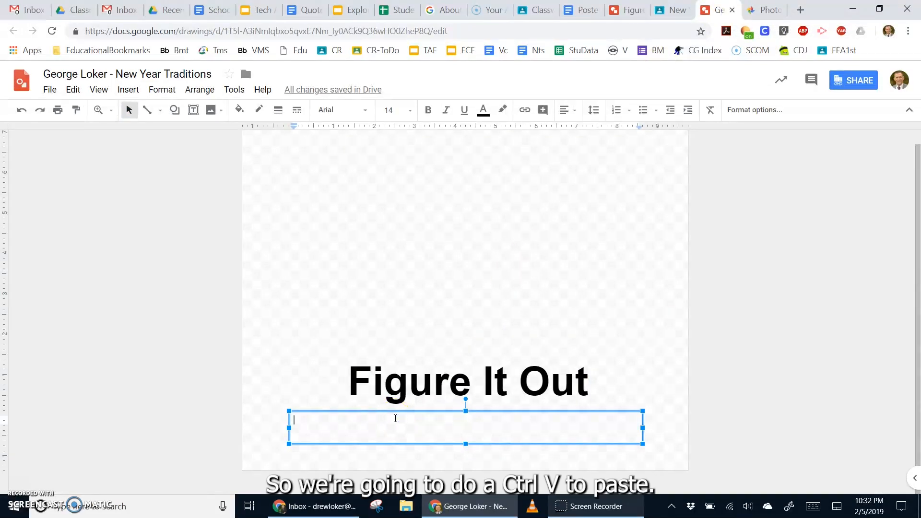
key("ctrl+v")
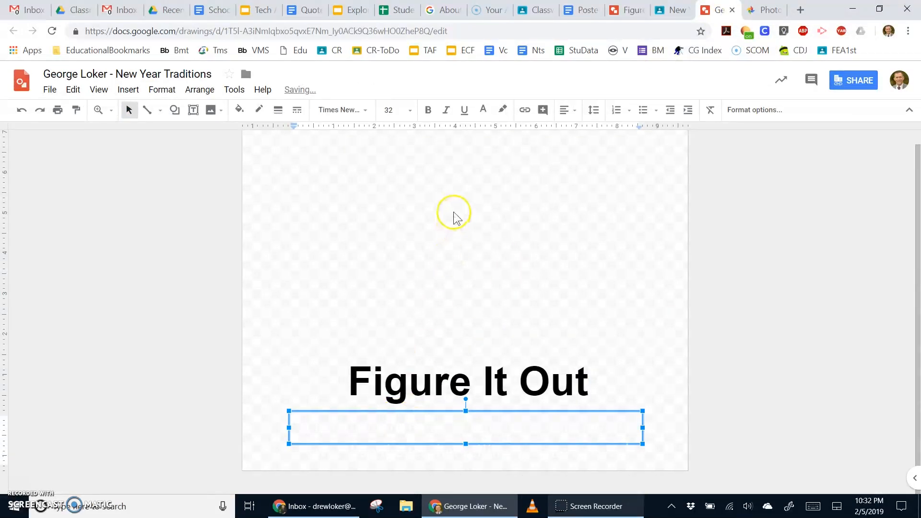
- Change the whole pasted quote's text color to a medium dark gray
key("ctrl+a")
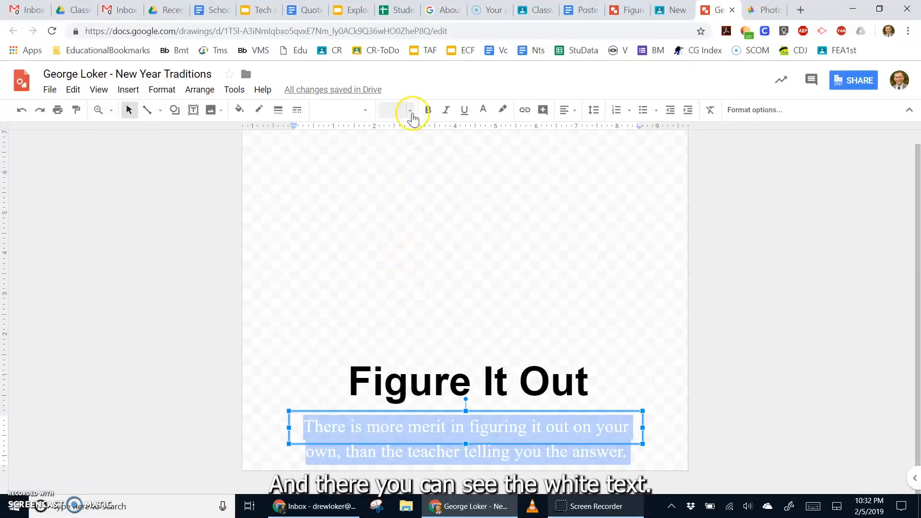
left_click(411, 111)
left_click(366, 111)
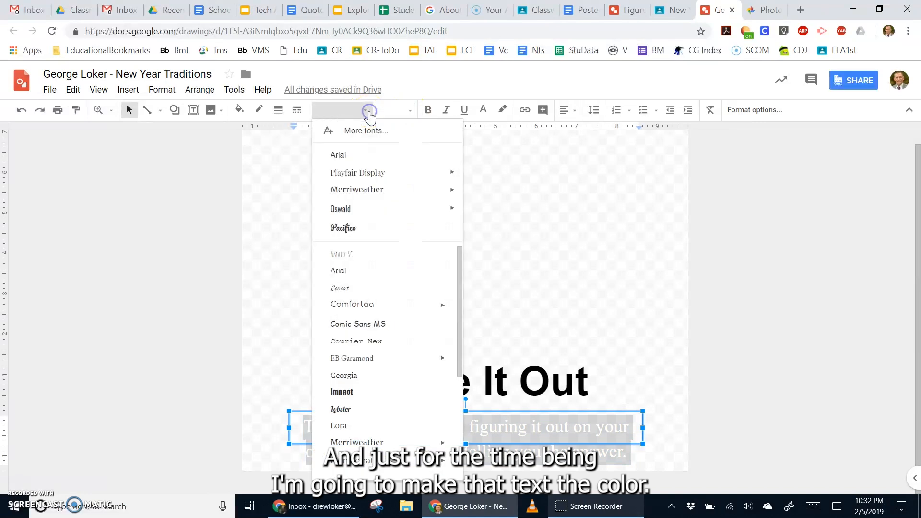
left_click(367, 111)
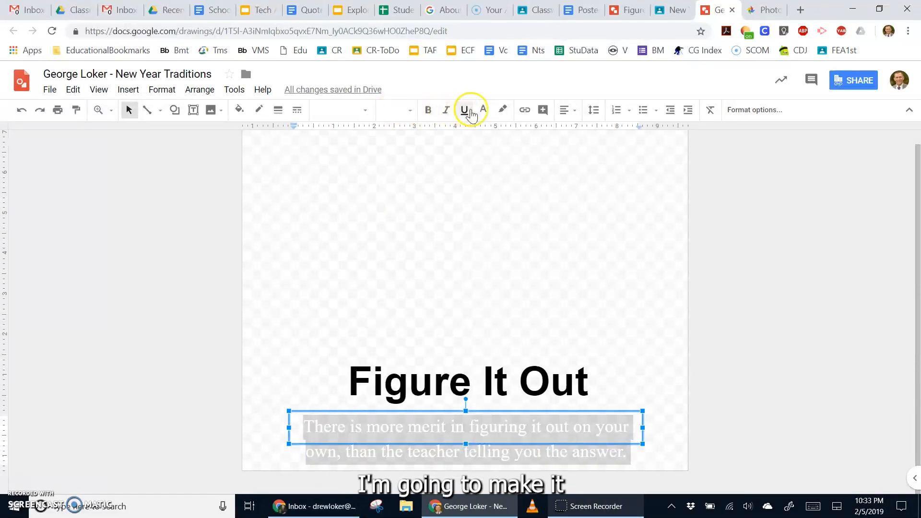
left_click(482, 110)
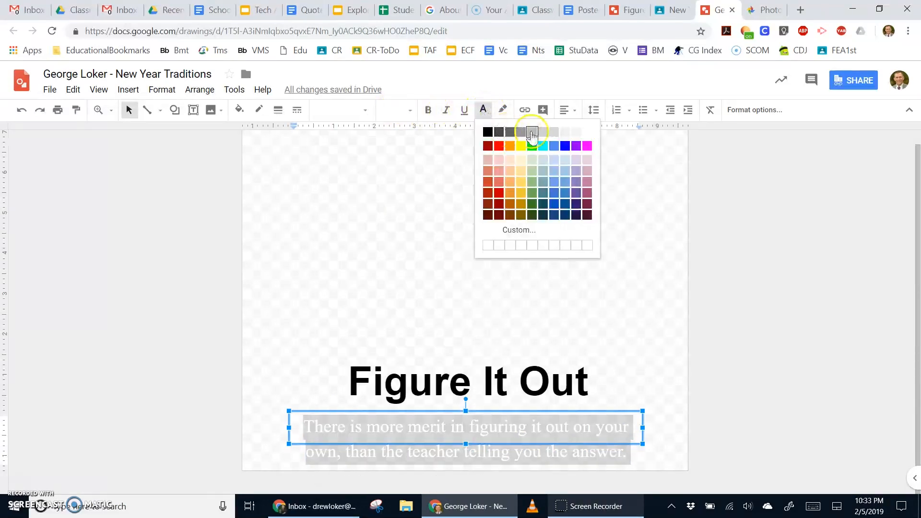
left_click(547, 132)
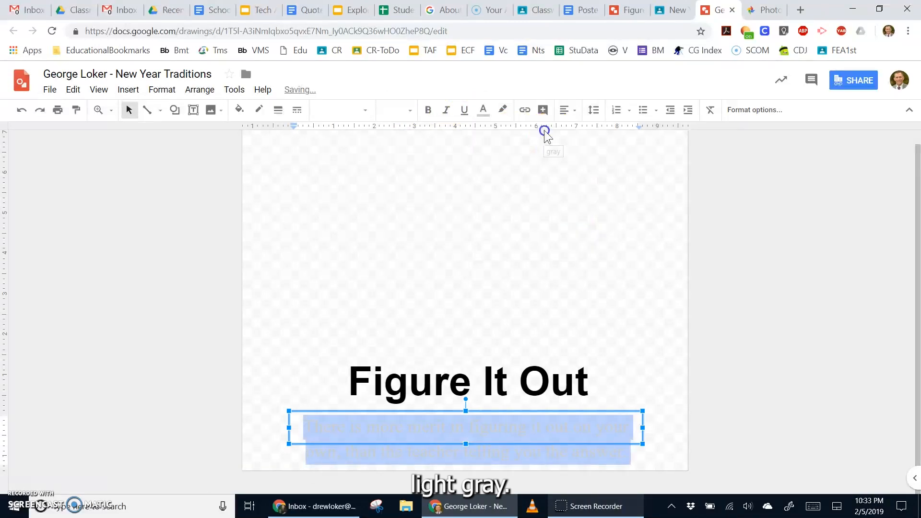
left_click(485, 111)
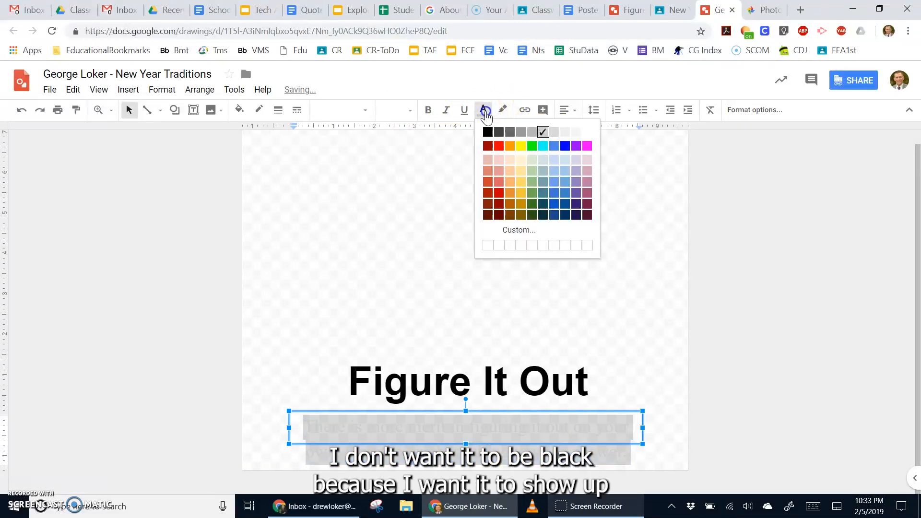
left_click(520, 132)
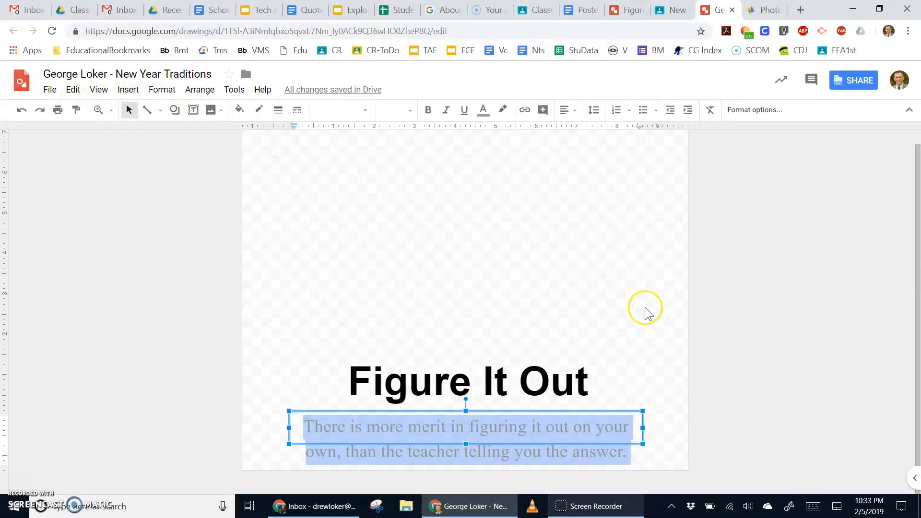
left_click(679, 321)
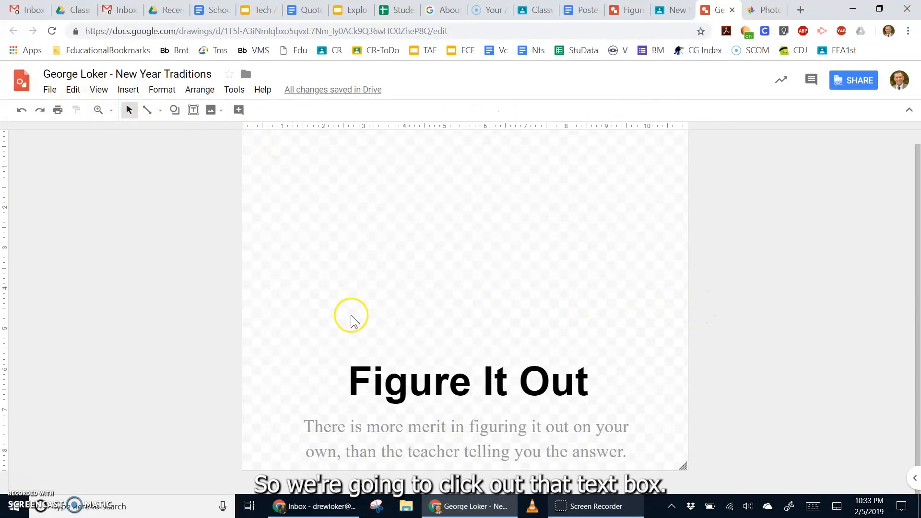
- Move the "Figure It Out" text box up slightly, about 0.3 inch, to widen its gap from the quote
left_click(494, 374)
left_click(523, 430, "shift")
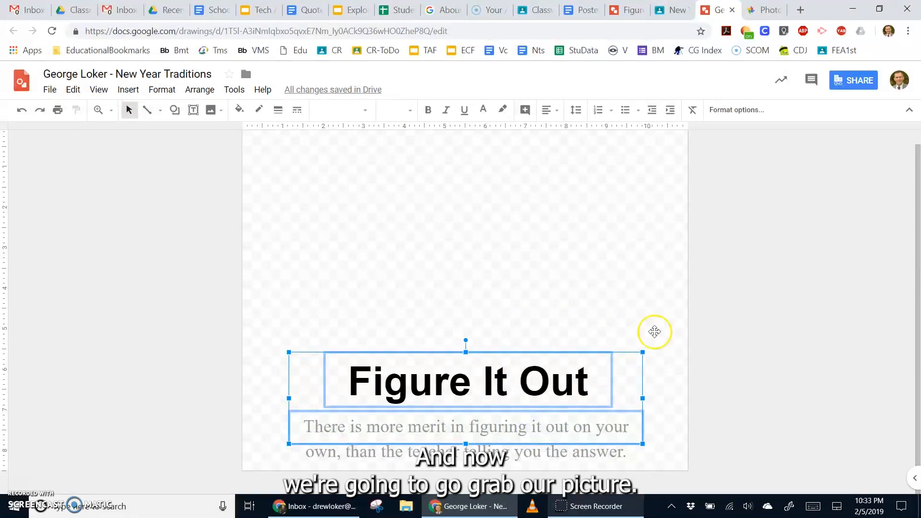
left_click(668, 341)
left_click(525, 383)
left_click(678, 274)
left_click(551, 352)
left_click_drag(551, 352, 549, 340)
- Select the quote and "Figure It Out" text boxes together and move both up about 0.2 inch
left_click(529, 439)
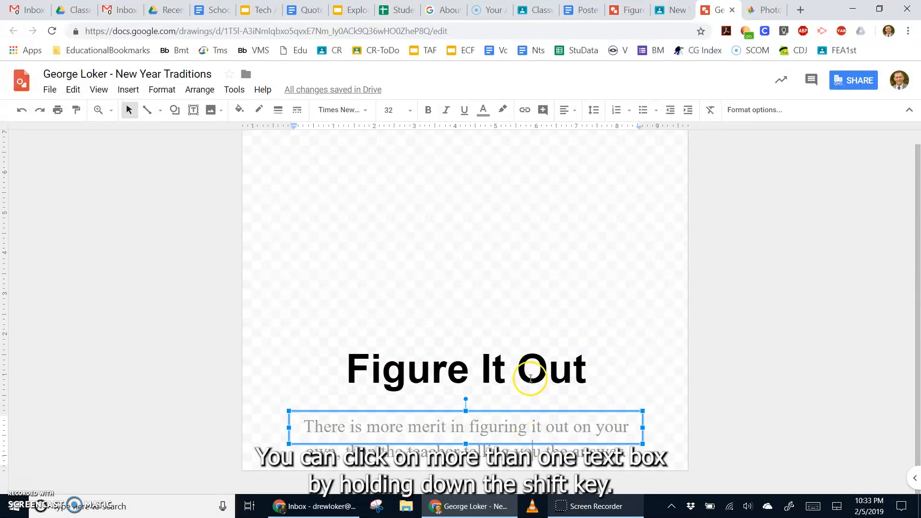
left_click(548, 360, "shift")
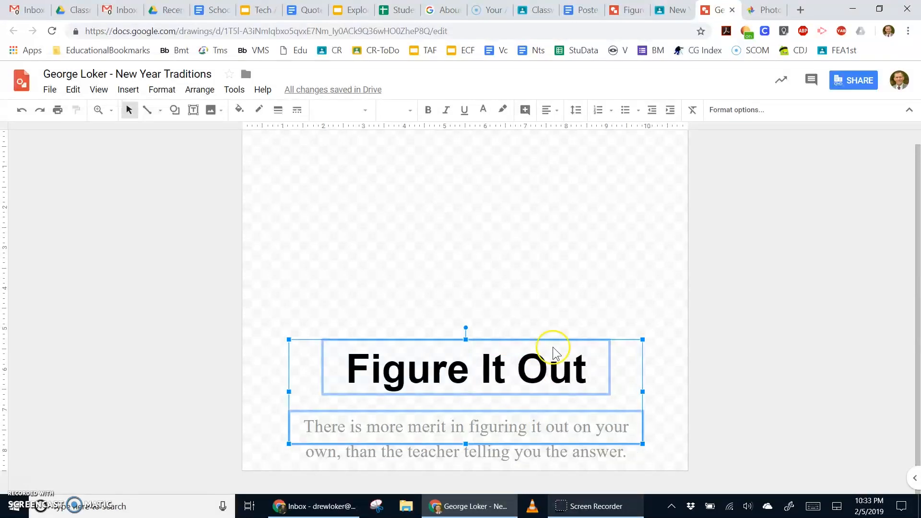
left_click_drag(551, 343, 551, 329)
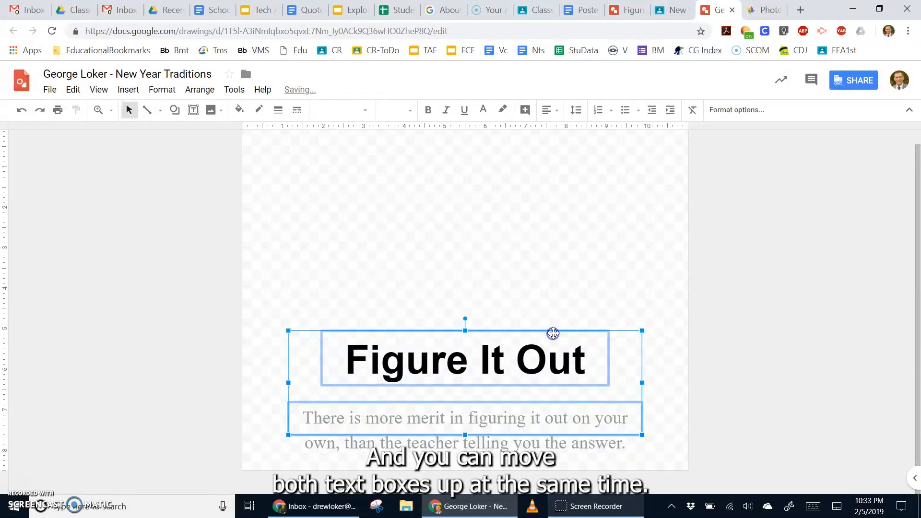
left_click(673, 377)
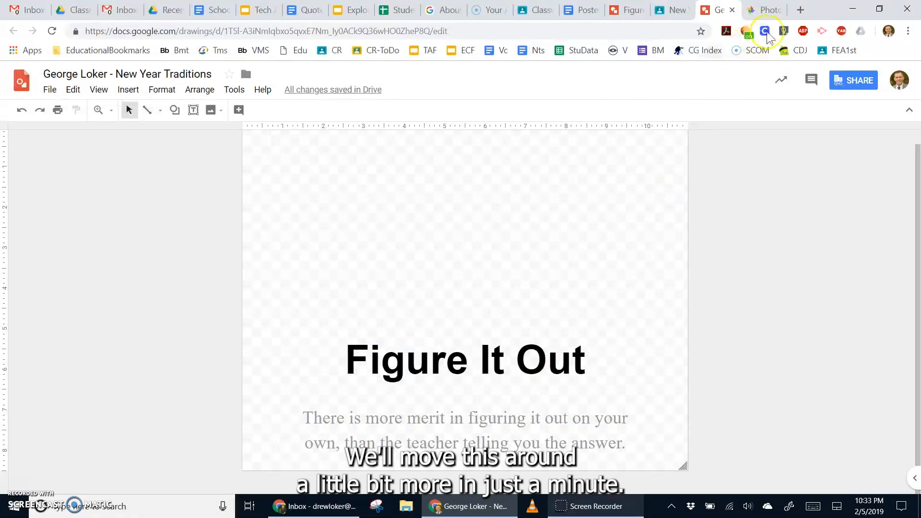
- Switch to Google Photos, go back from the open photo to the main library, and show the available accounts
left_click(763, 10)
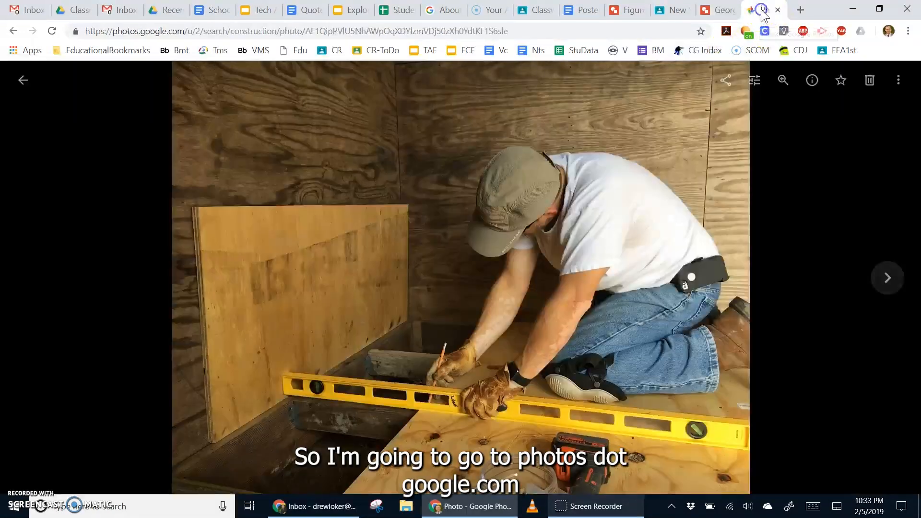
left_click(22, 81)
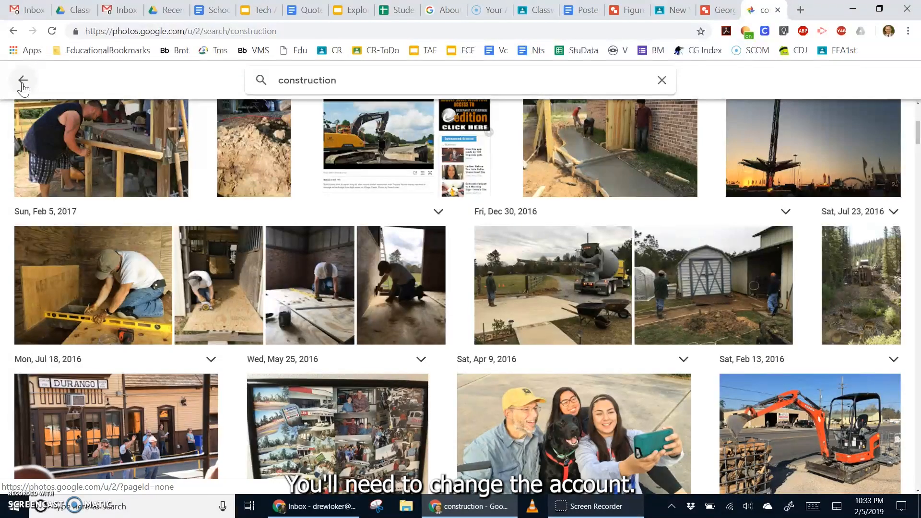
left_click(22, 82)
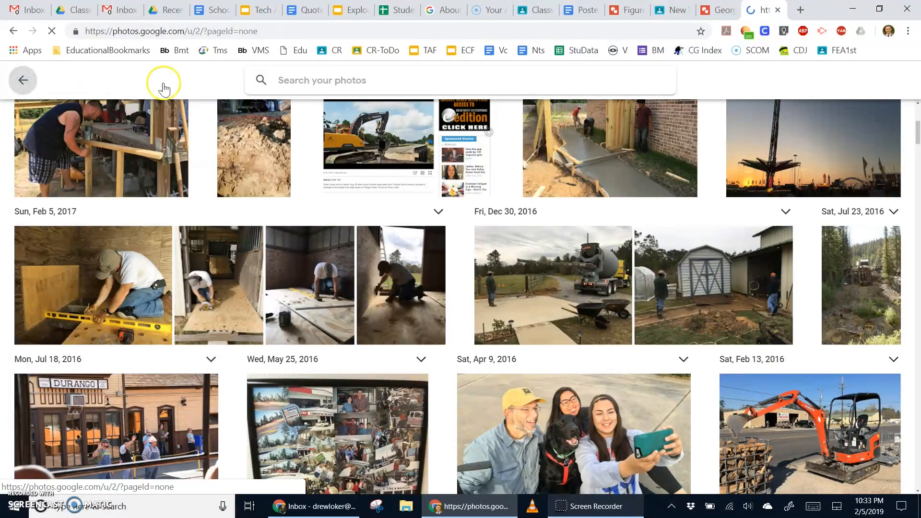
left_click(895, 80)
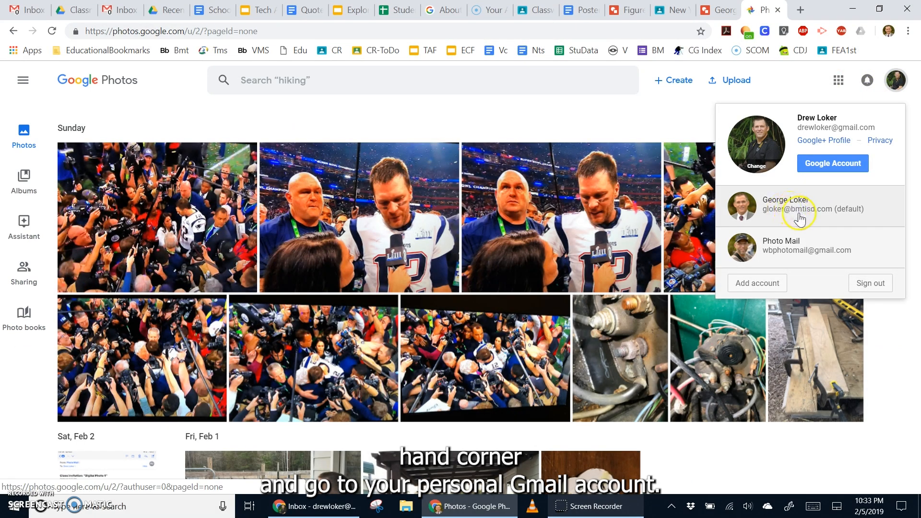
- Search the photo library for "construction"
left_click(314, 79)
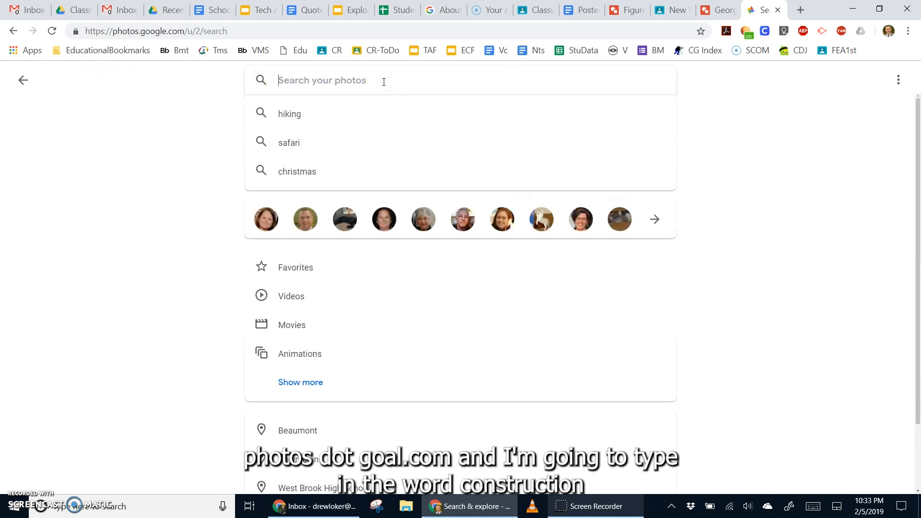
type("construct")
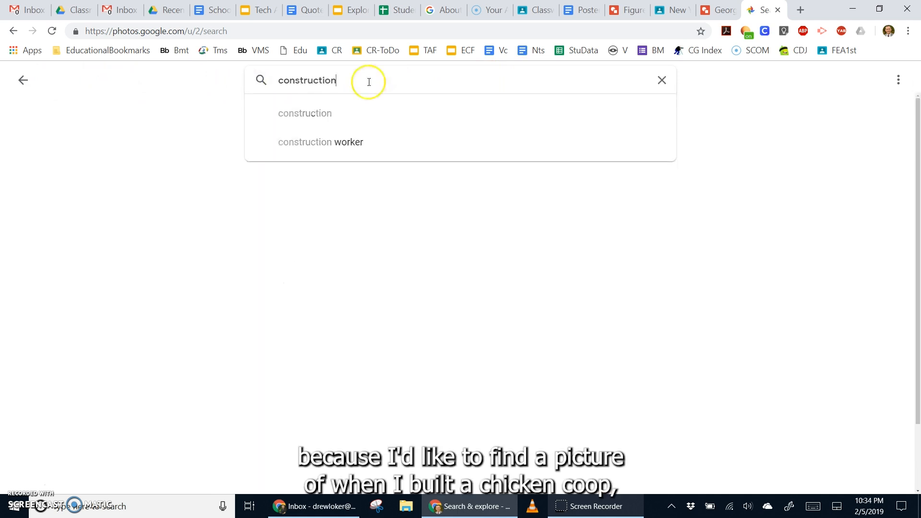
type("ion")
key("Return")
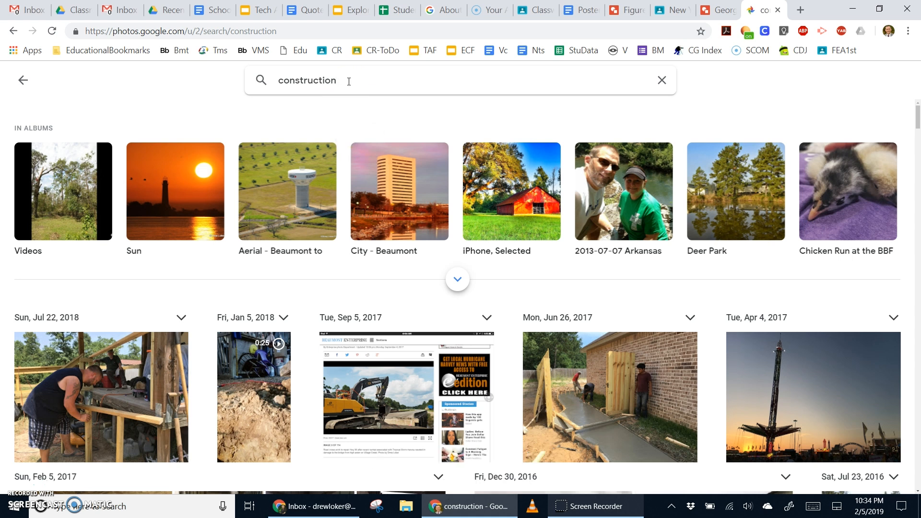
- Open the Feb 5, 2017 photo of the man kneeling with a yellow level at full size and copy the image
scroll(334, 303, "down", 5)
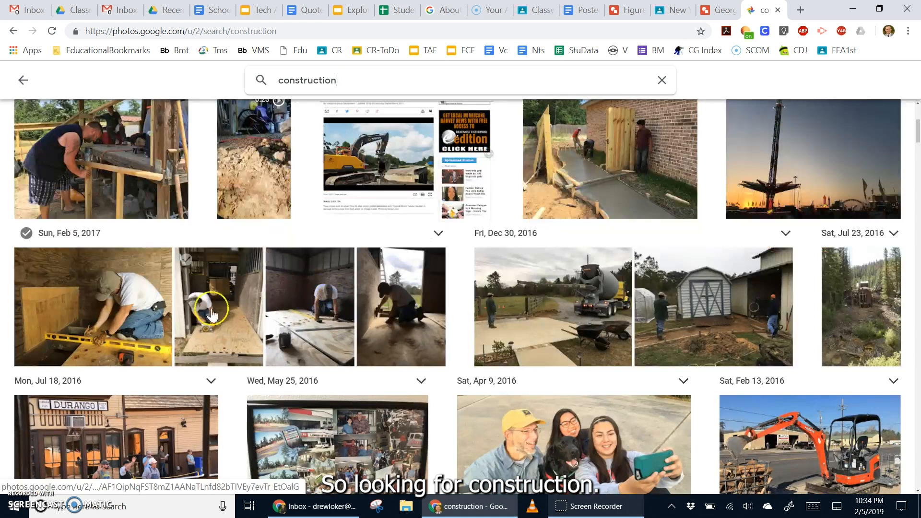
left_click(122, 314)
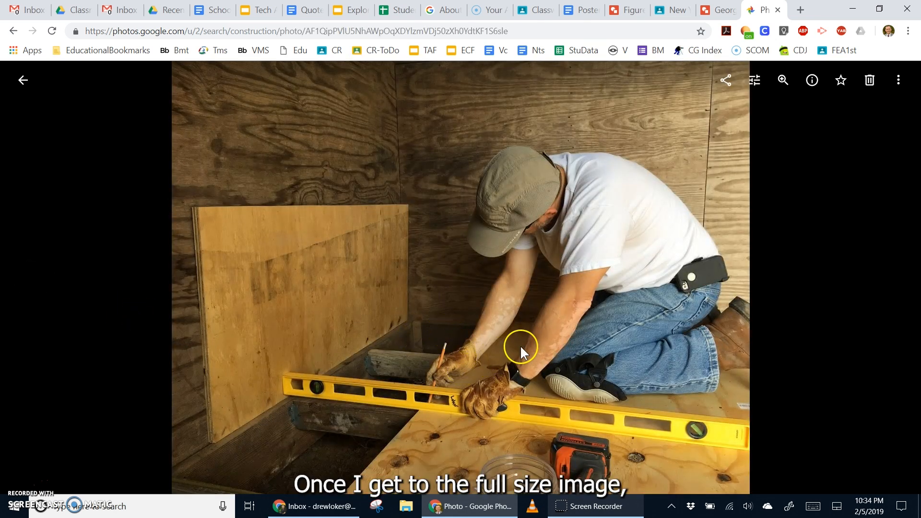
right_click(468, 290)
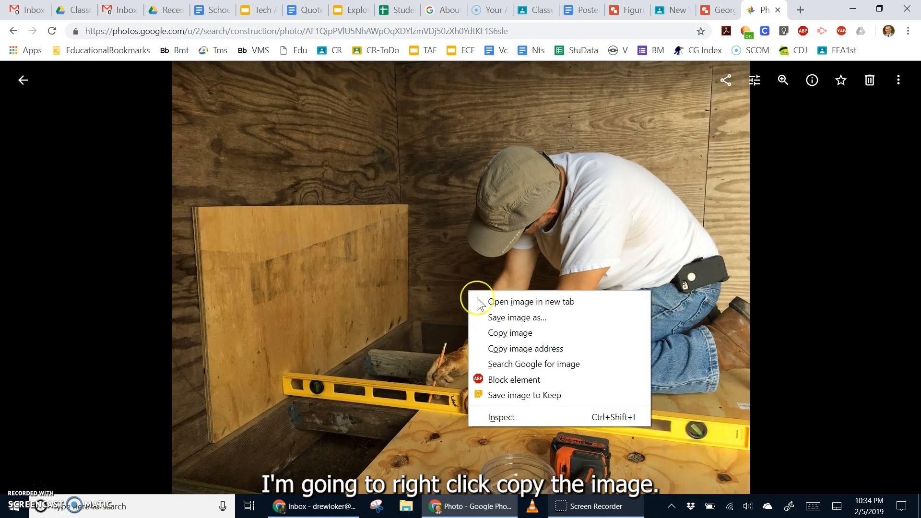
left_click(504, 334)
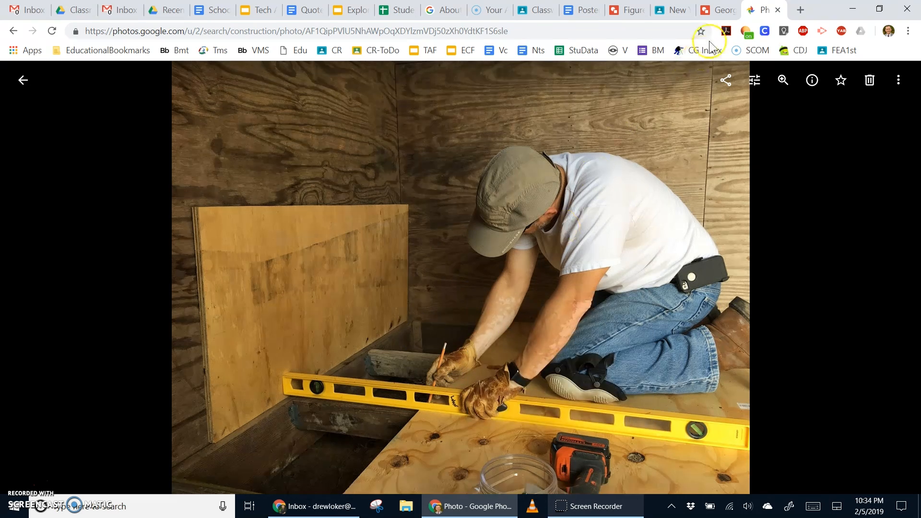
- Paste the copied construction photo into the new Google Drawings poster and center it above the "Figure It Out" title
left_click(719, 11)
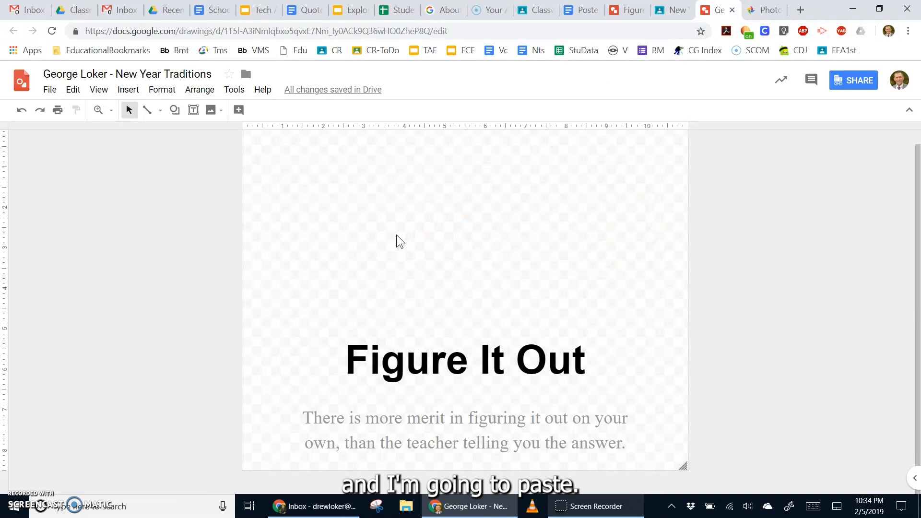
key("ctrl+v")
left_click(345, 242)
left_click_drag(332, 232, 422, 248)
- Nudge the "Figure It Out" text box down about half an inch, clear of the photo's lower edge
left_click(559, 380)
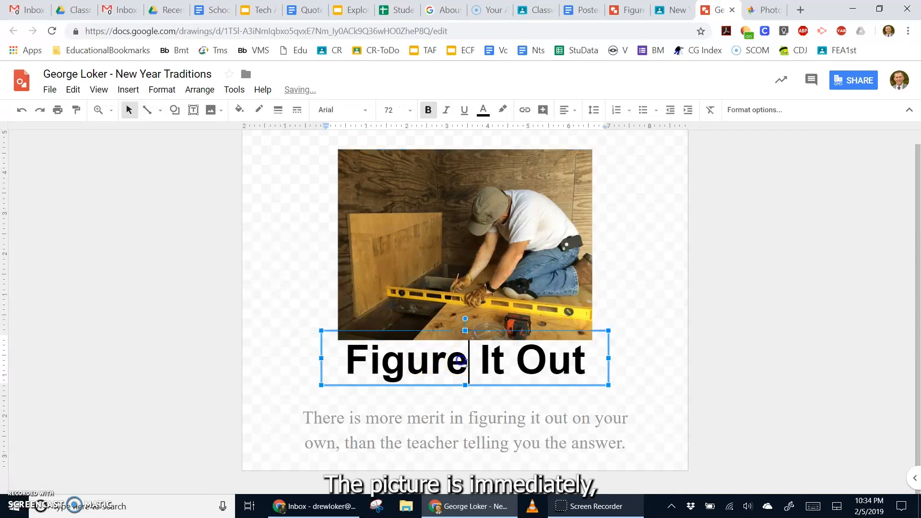
left_click(564, 387)
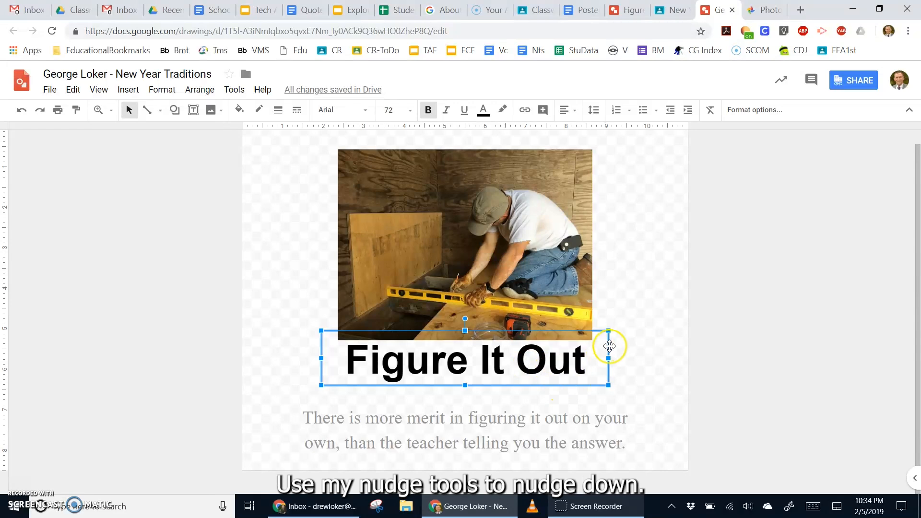
key("Down")
key("Down")
key("Down")
key("Down")
key("Down")
key("Down")
key("Down")
key("Down")
key("Down")
key("Down")
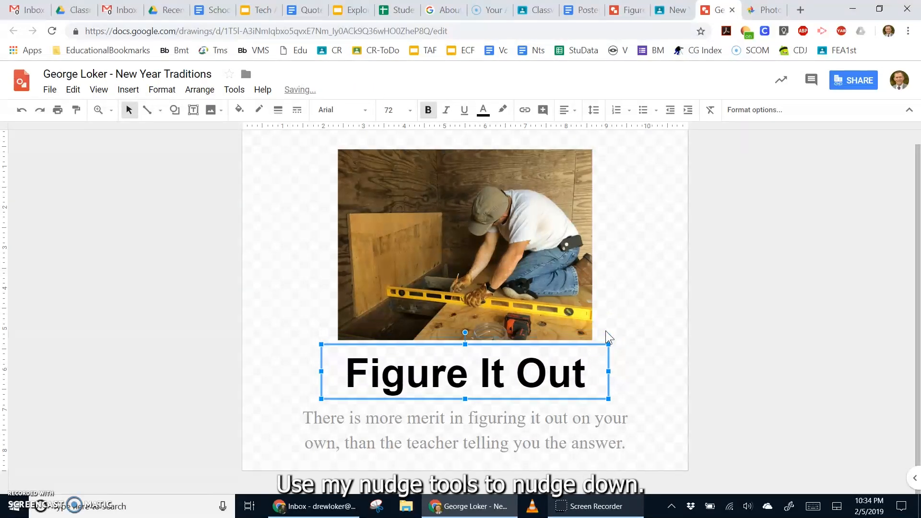
left_click(638, 278)
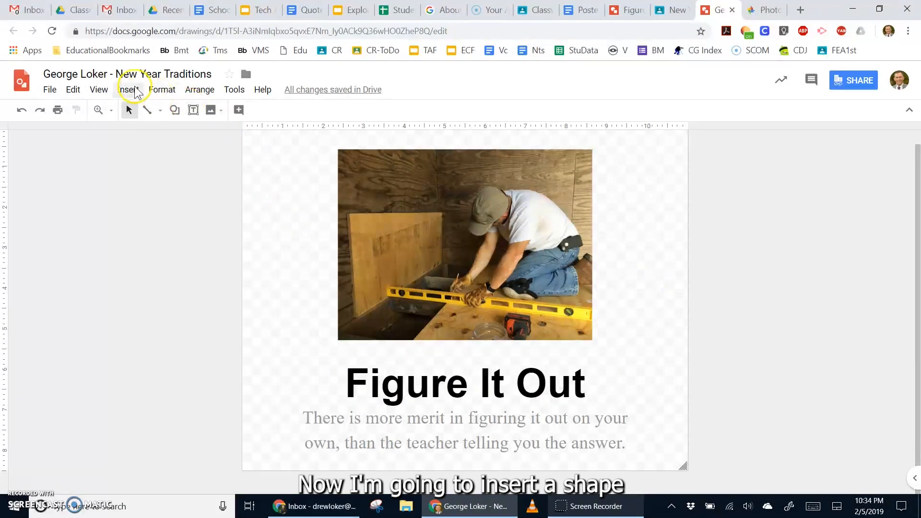
- Draw a plain rectangle shape on the poster, beginning at the canvas's upper-left corner
left_click(129, 90)
mouse_move(146, 142)
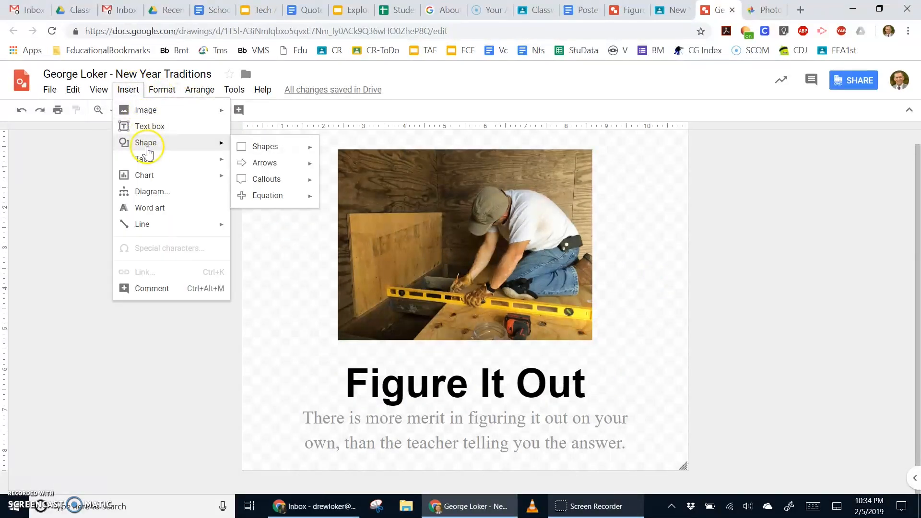
left_click(298, 149)
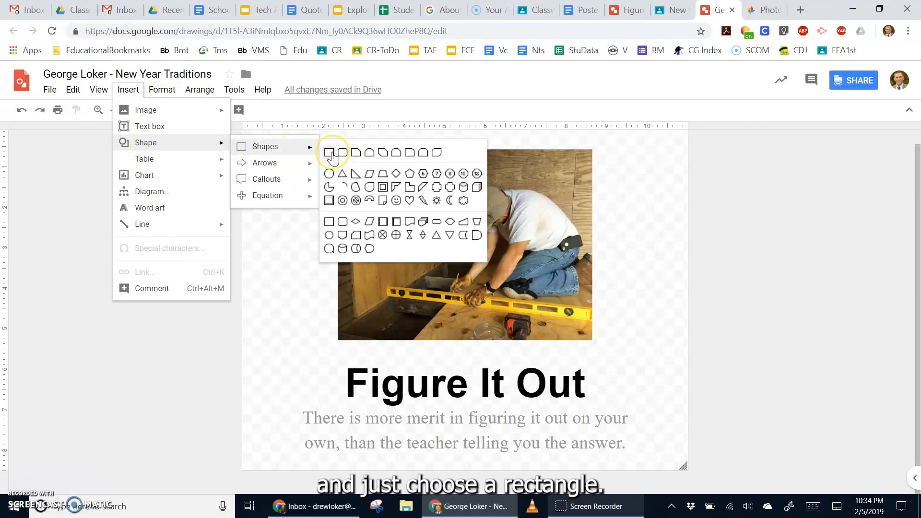
left_click(330, 154)
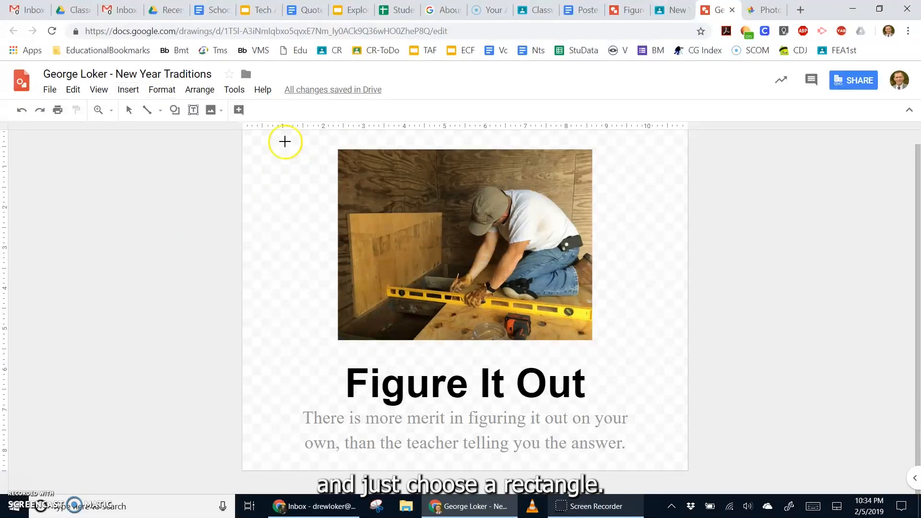
scroll(258, 153, "up", 1)
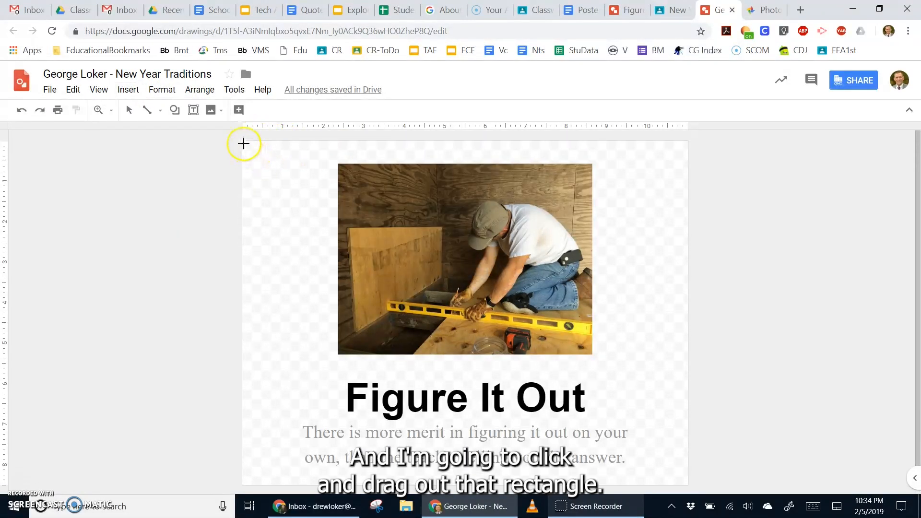